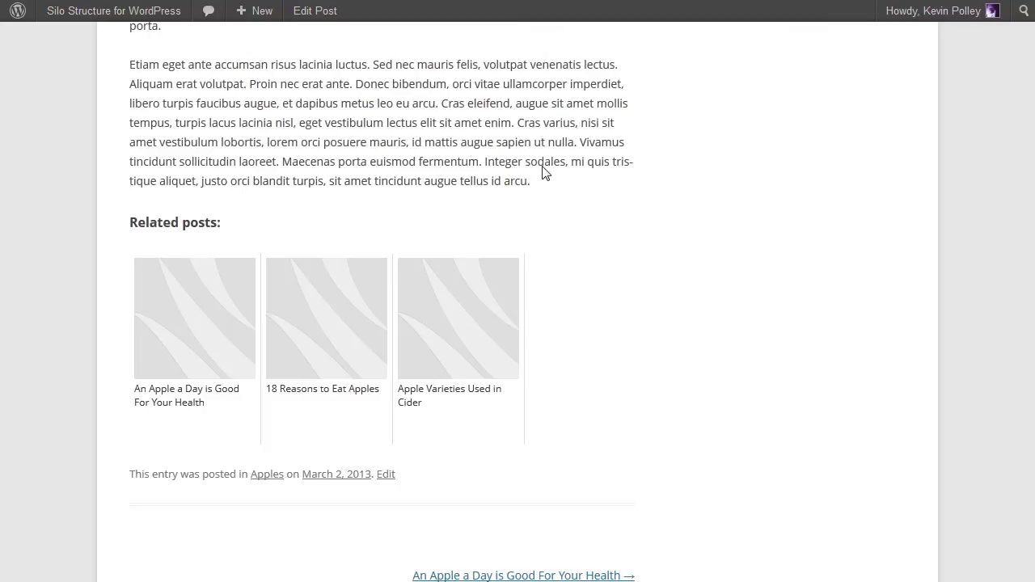
Examine the Small Apples Are Juicy post and its sidebar with the Apples post list and Apple-only text.
{"action": "scroll", "coordinate": [542, 173], "scroll_direction": "up", "scroll_amount": 8}
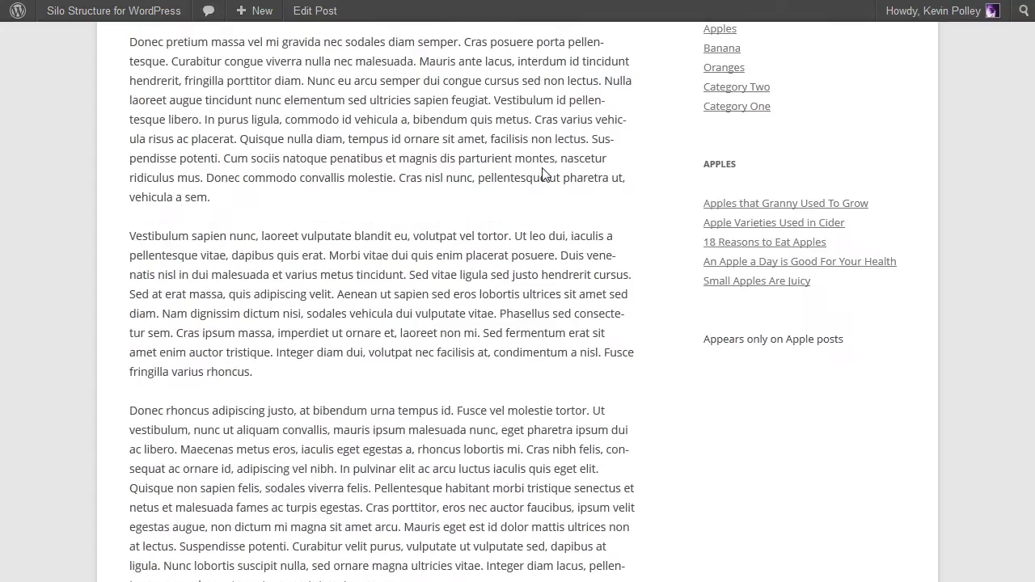
{"action": "scroll", "coordinate": [543, 175], "scroll_direction": "up", "scroll_amount": 1}
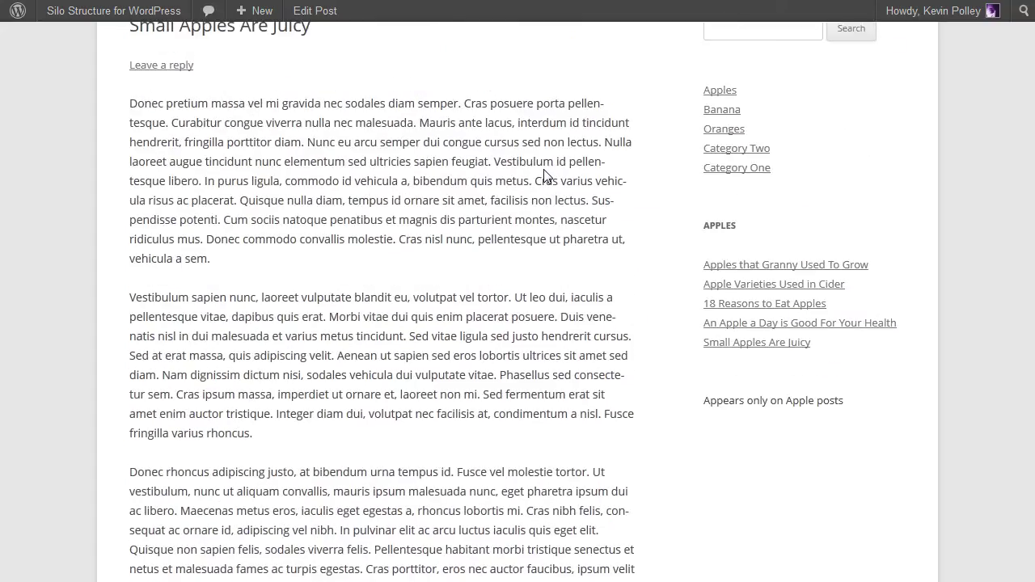
{"action": "scroll", "coordinate": [544, 174], "scroll_direction": "up", "scroll_amount": 1}
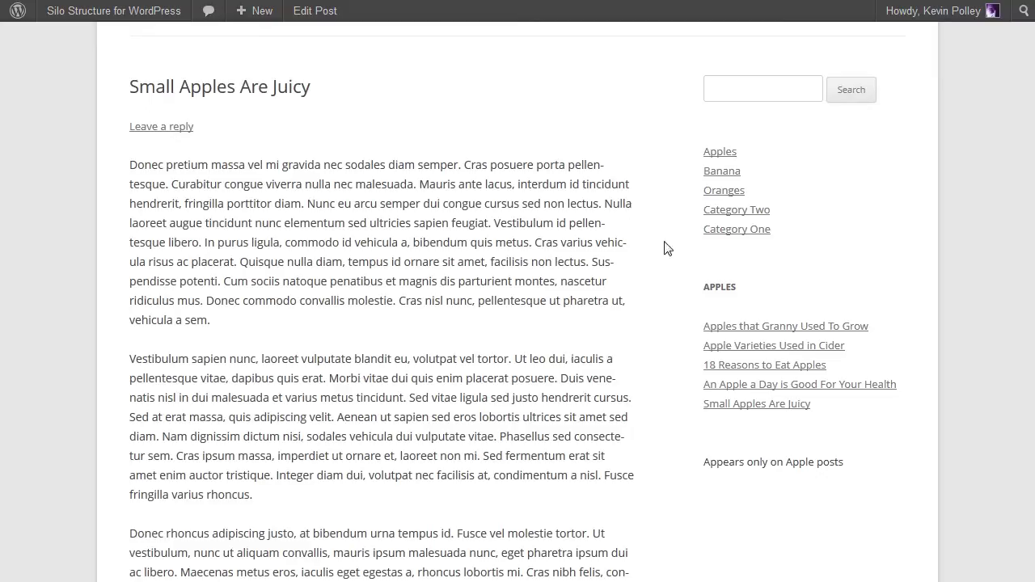
{"action": "triple_click", "coordinate": [711, 290]}
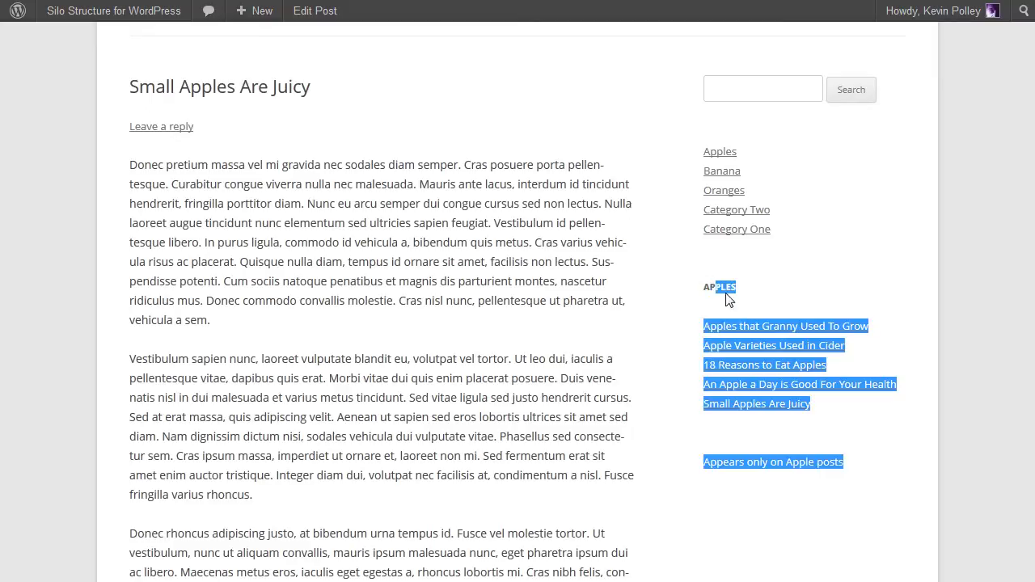
{"action": "left_click", "coordinate": [733, 303]}
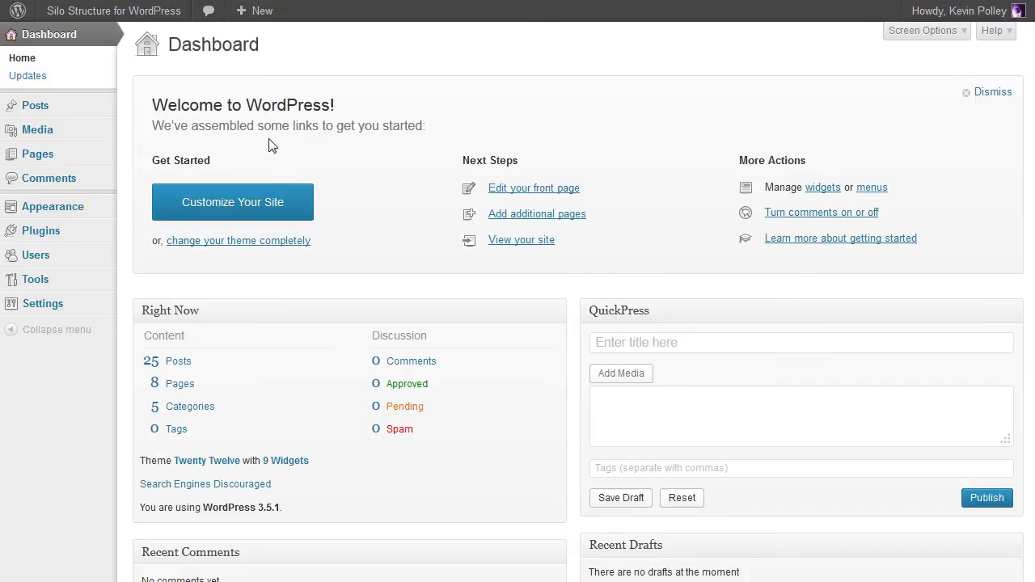
Go to the plugin installer in the WordPress admin and search for the WP Show IDs plugin.
{"action": "mouse_move", "coordinate": [40, 232]}
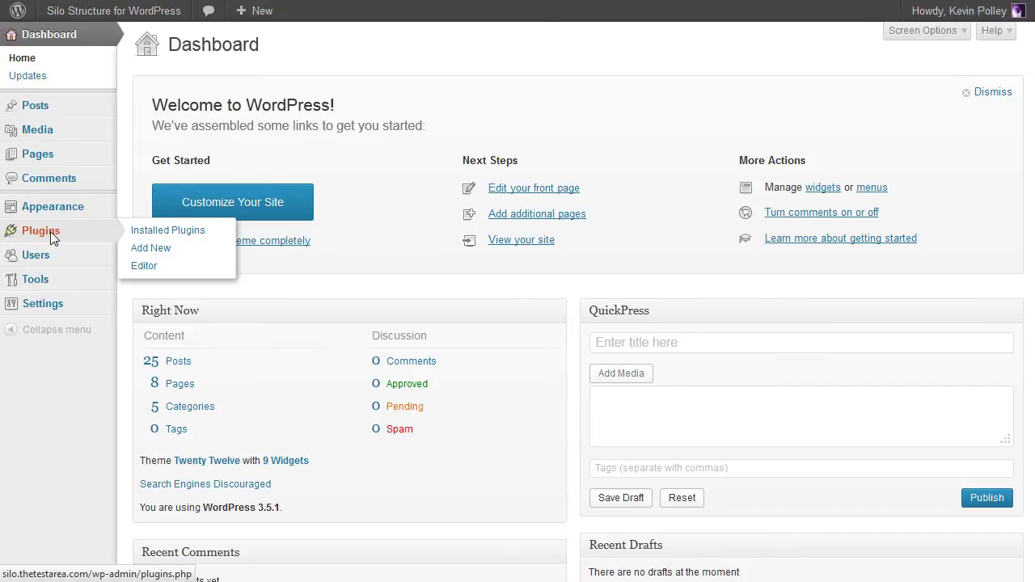
{"action": "left_click", "coordinate": [44, 231]}
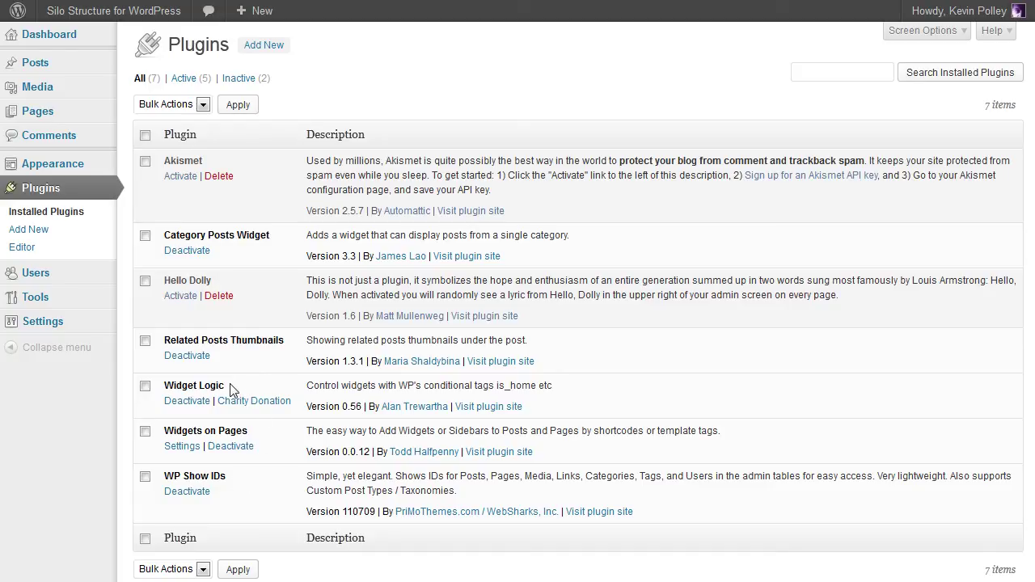
{"action": "left_click", "coordinate": [264, 46]}
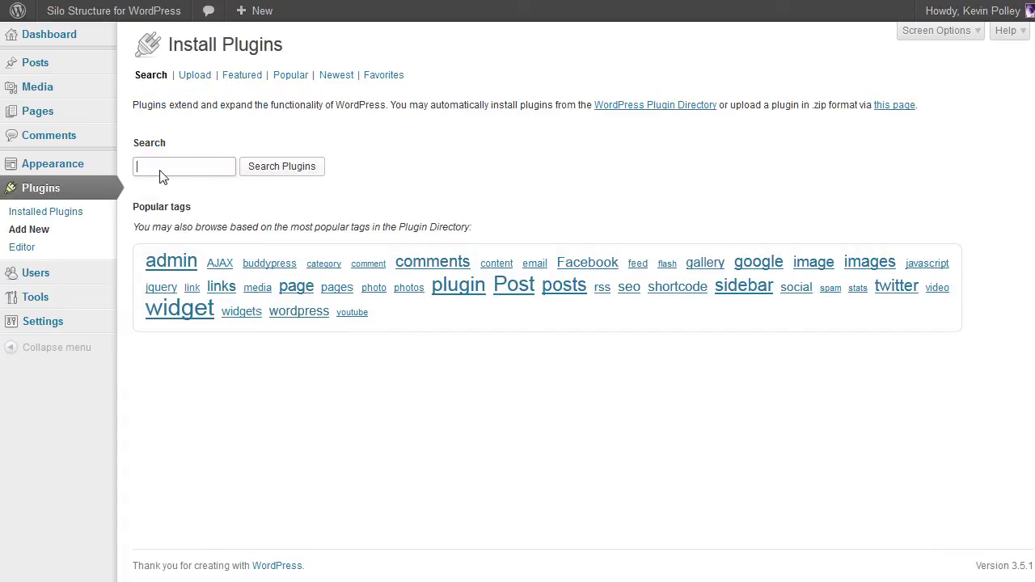
{"action": "left_click", "coordinate": [160, 174]}
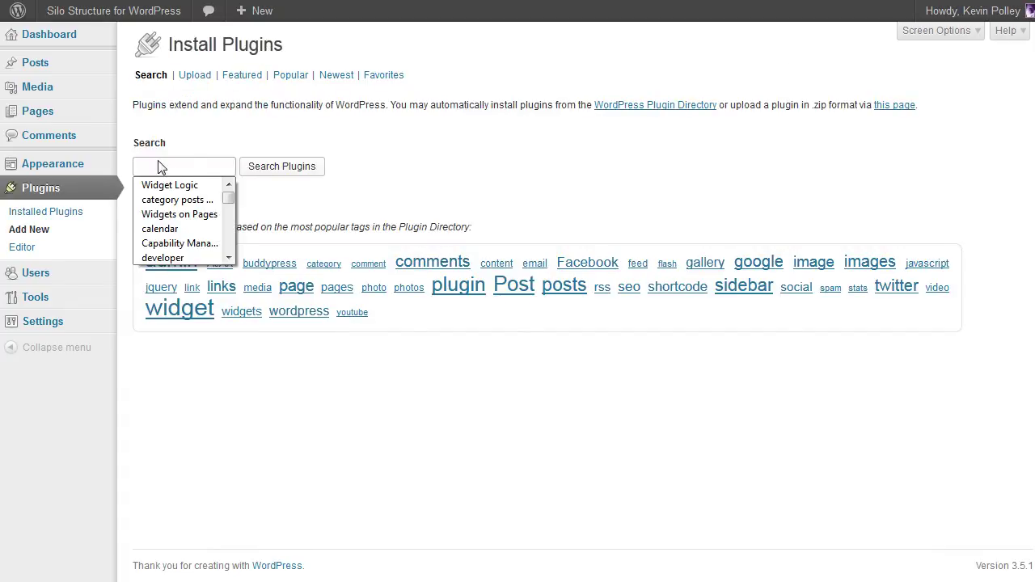
{"action": "type", "text": "WP Show IDs"}
{"action": "left_click", "coordinate": [263, 171]}
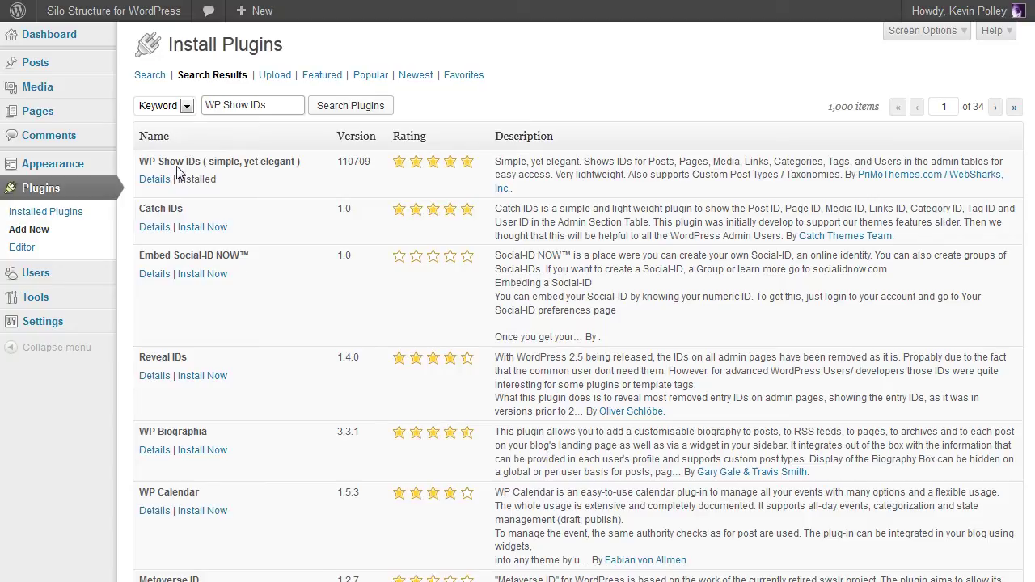
{"action": "mouse_move", "coordinate": [194, 189]}
Search the plugin directory for Widget Logic.
{"action": "triple_click", "coordinate": [264, 105]}
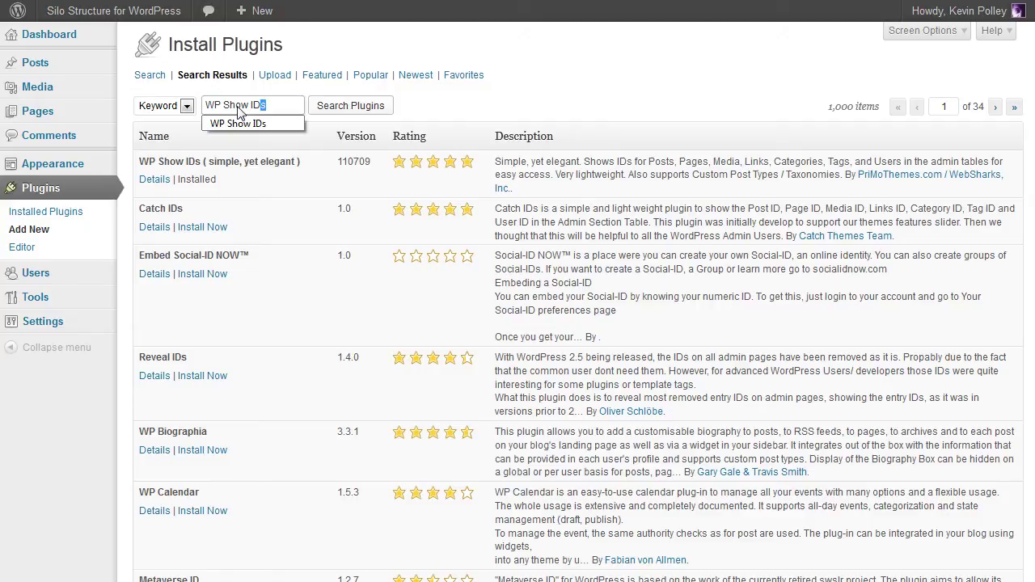
{"action": "type", "text": "Widget Logic"}
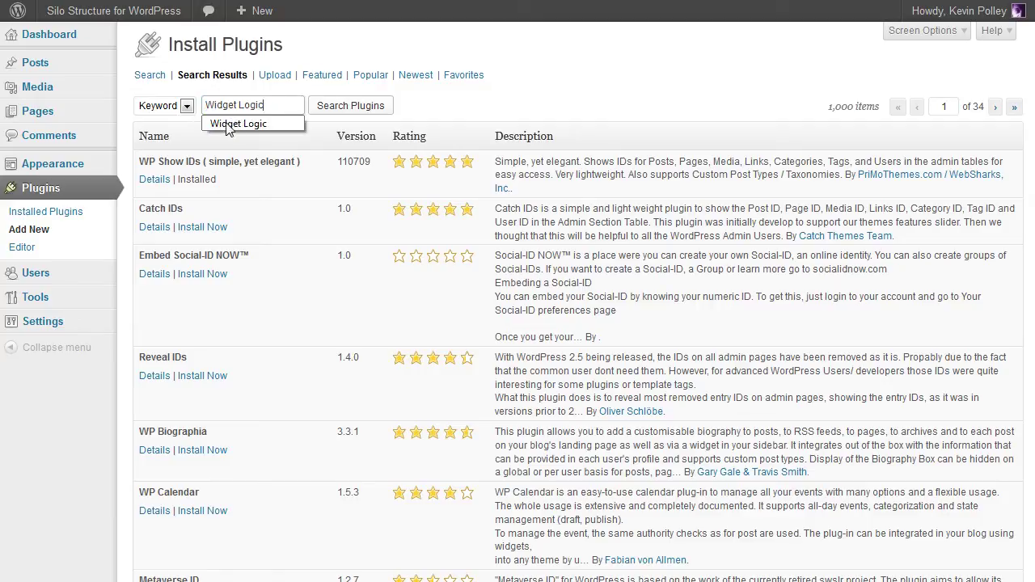
{"action": "left_click", "coordinate": [348, 108]}
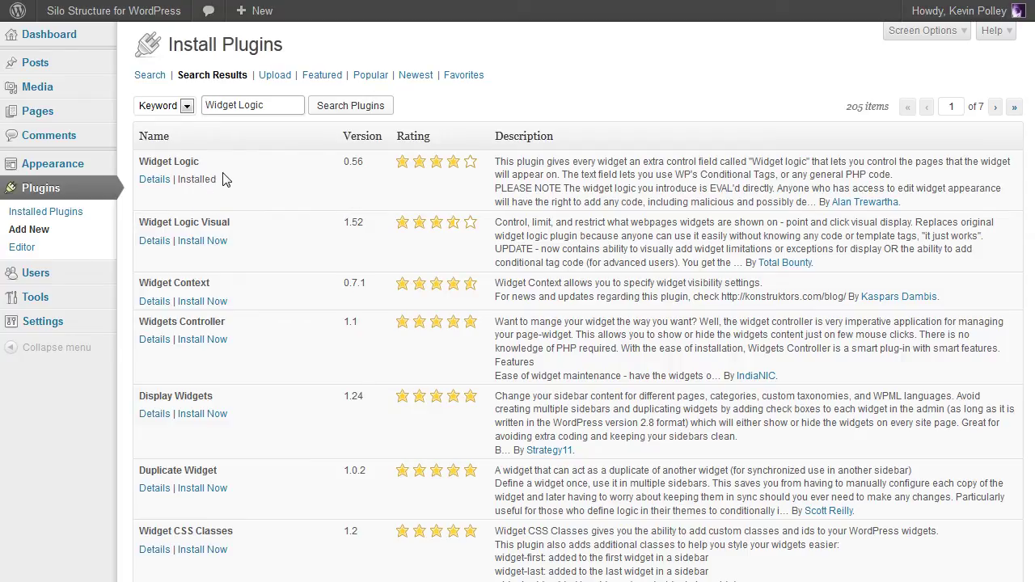
Open the widgets page and add another Category Posts widget to the Main Sidebar, between the existing Category Posts and Text widgets.
{"action": "mouse_move", "coordinate": [76, 166]}
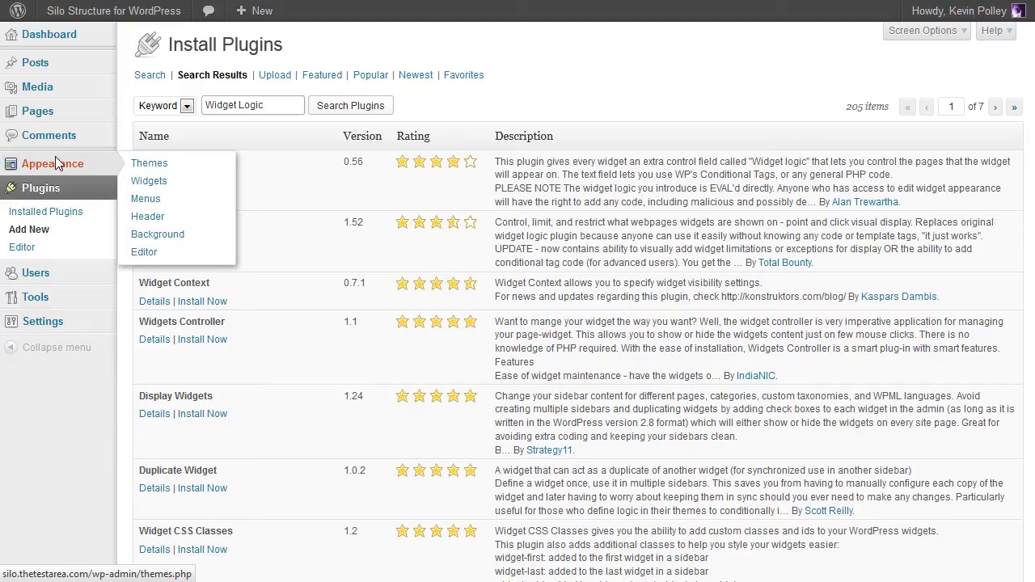
{"action": "left_click", "coordinate": [149, 185]}
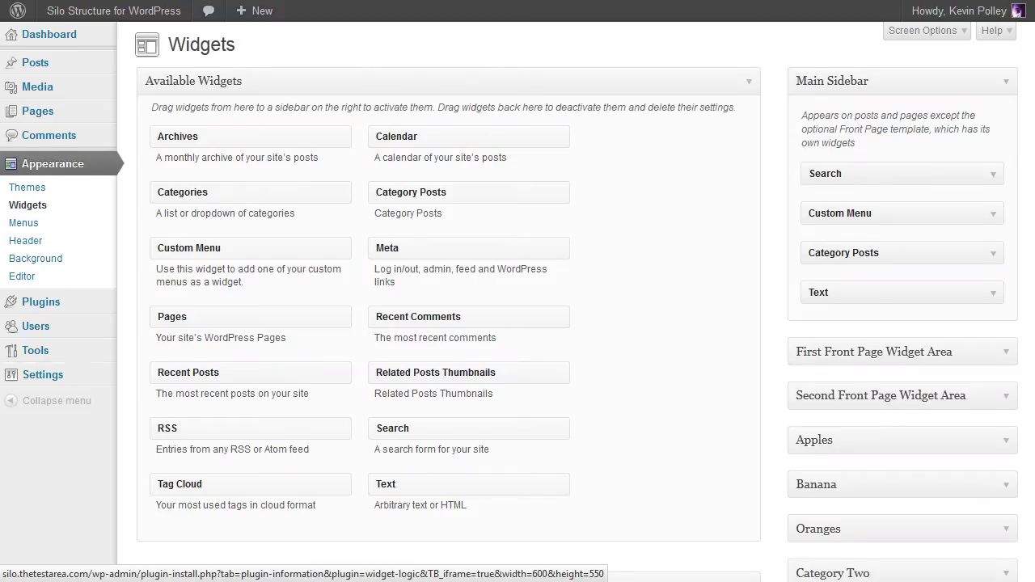
{"action": "scroll", "coordinate": [1007, 253], "scroll_direction": "down", "scroll_amount": 3}
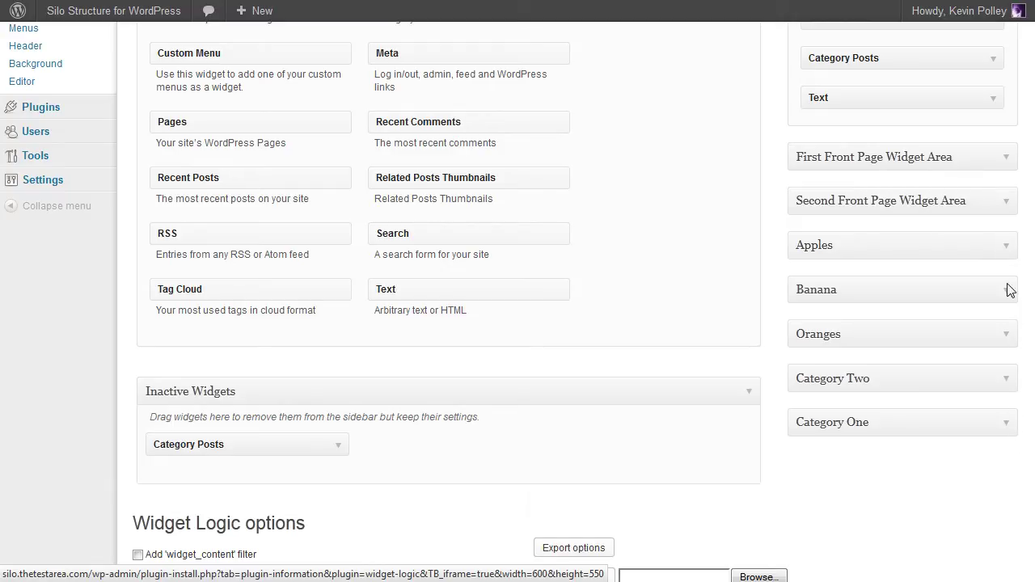
{"action": "scroll", "coordinate": [509, 300], "scroll_direction": "up", "scroll_amount": 3}
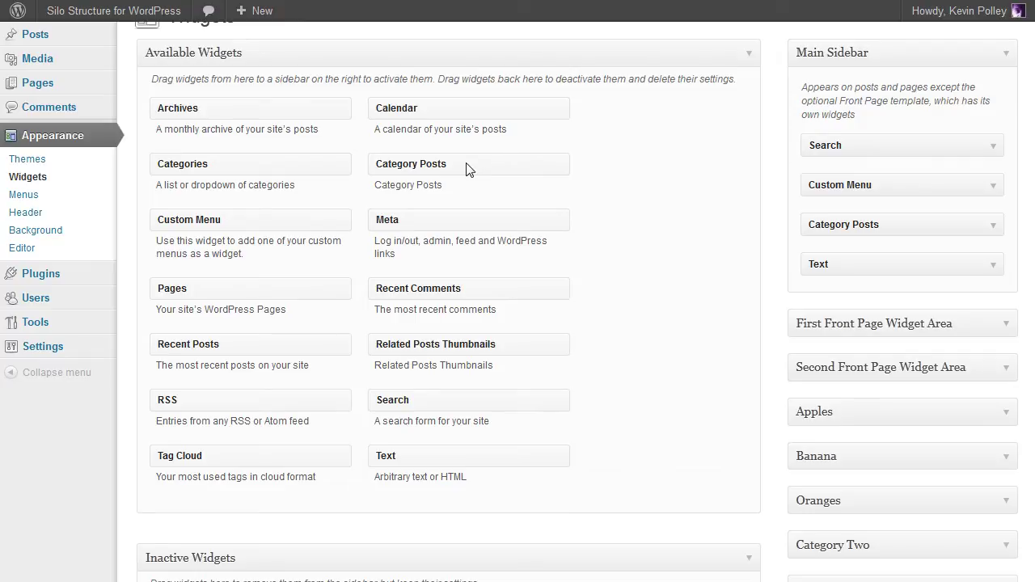
{"action": "left_click_drag", "start_coordinate": [469, 166], "coordinate": [897, 269]}
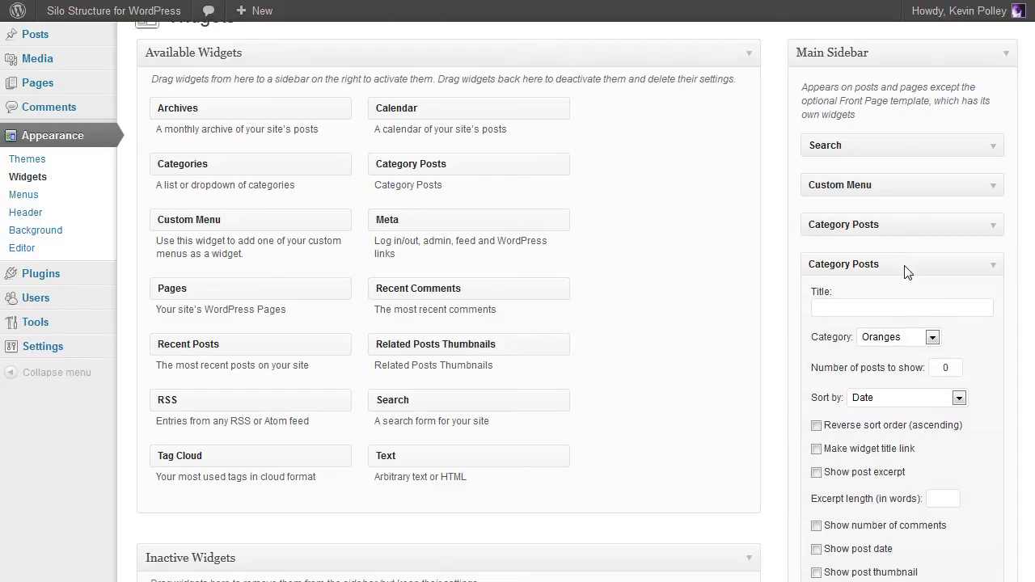
Check the existing Category Posts widget's settings and set the new Category Posts widget's category to Banana.
{"action": "scroll", "coordinate": [1016, 191], "scroll_direction": "down", "scroll_amount": 2}
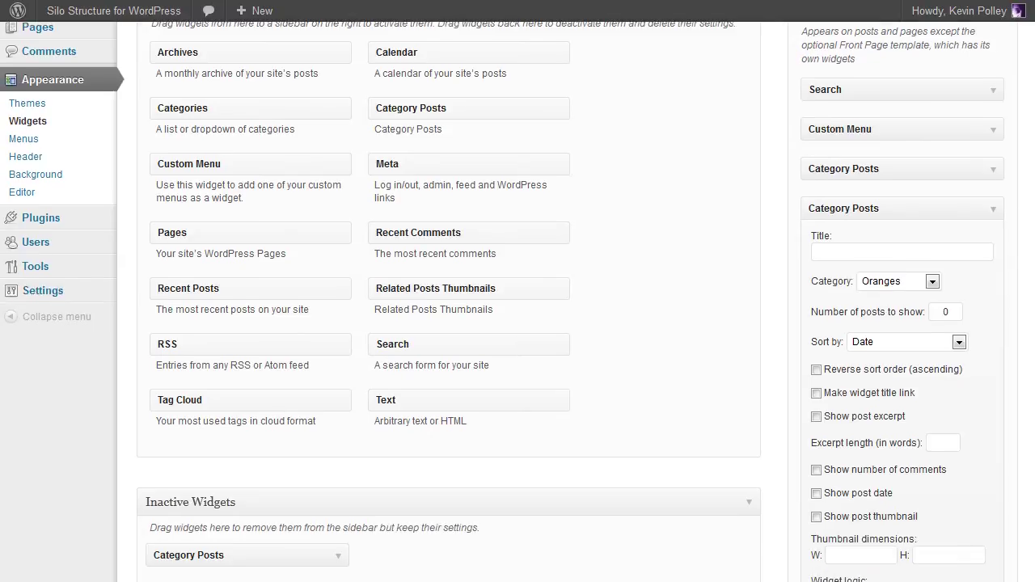
{"action": "left_click", "coordinate": [993, 171]}
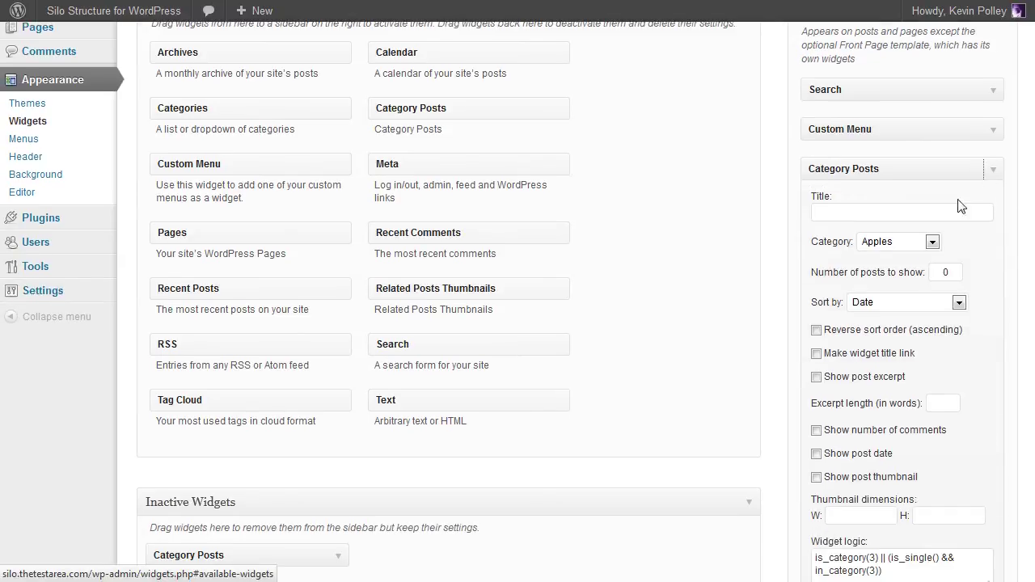
{"action": "left_click", "coordinate": [994, 170]}
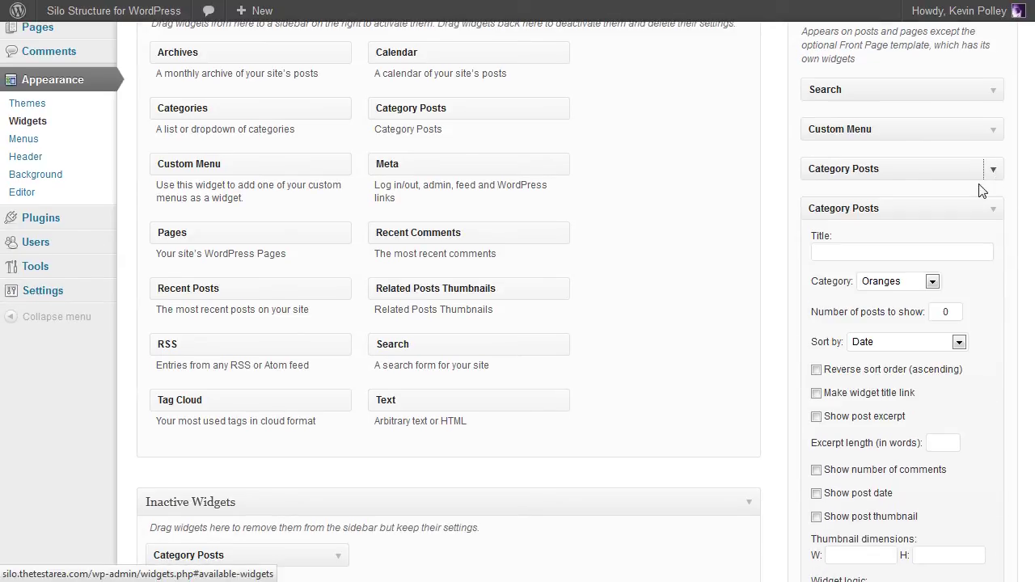
{"action": "left_click", "coordinate": [933, 282]}
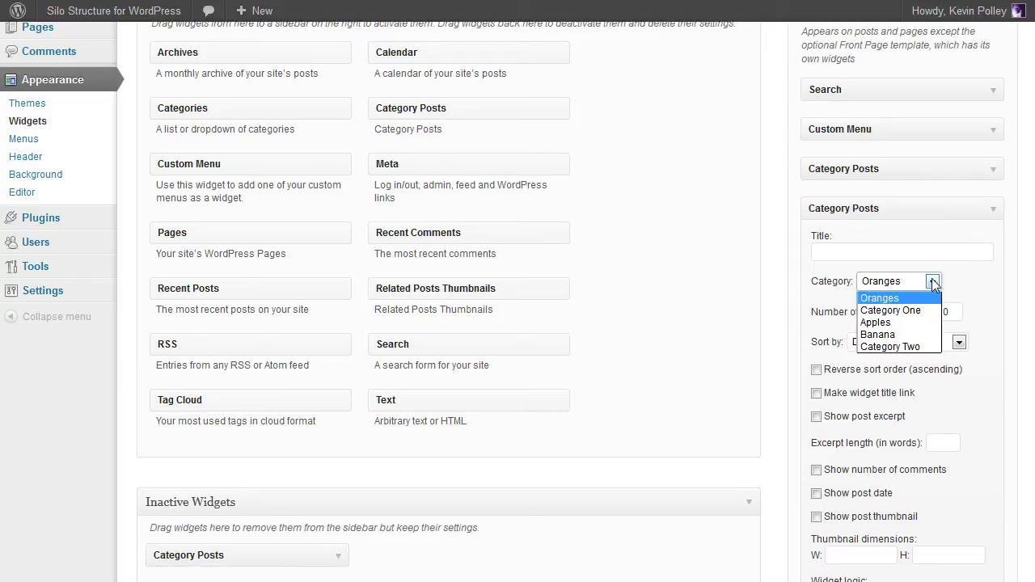
{"action": "left_click", "coordinate": [878, 334]}
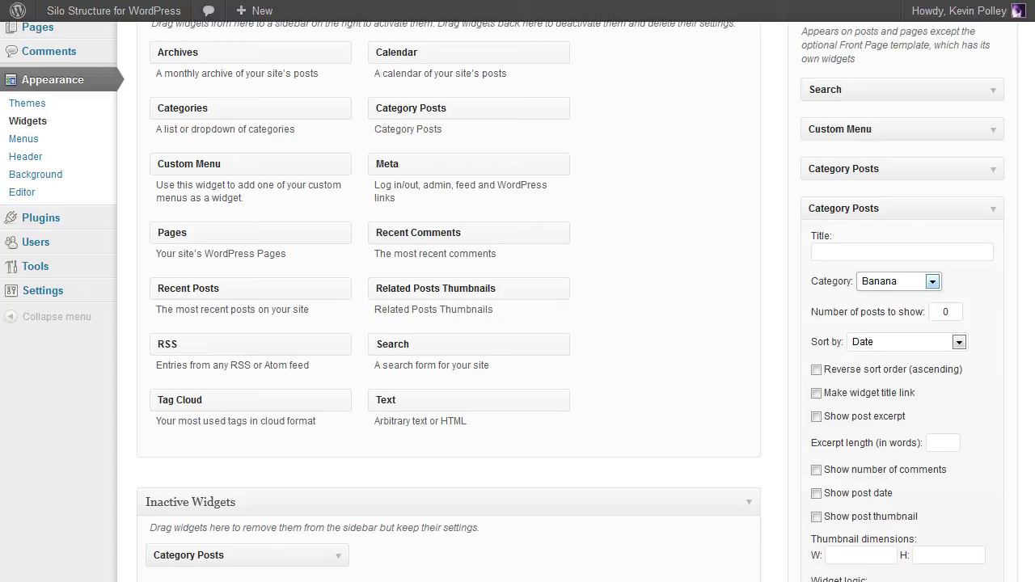
Expand the Apples Category Posts widget and select its whole widget logic condition as the pattern for the Banana widget.
{"action": "scroll", "coordinate": [502, 301], "scroll_direction": "down", "scroll_amount": 3}
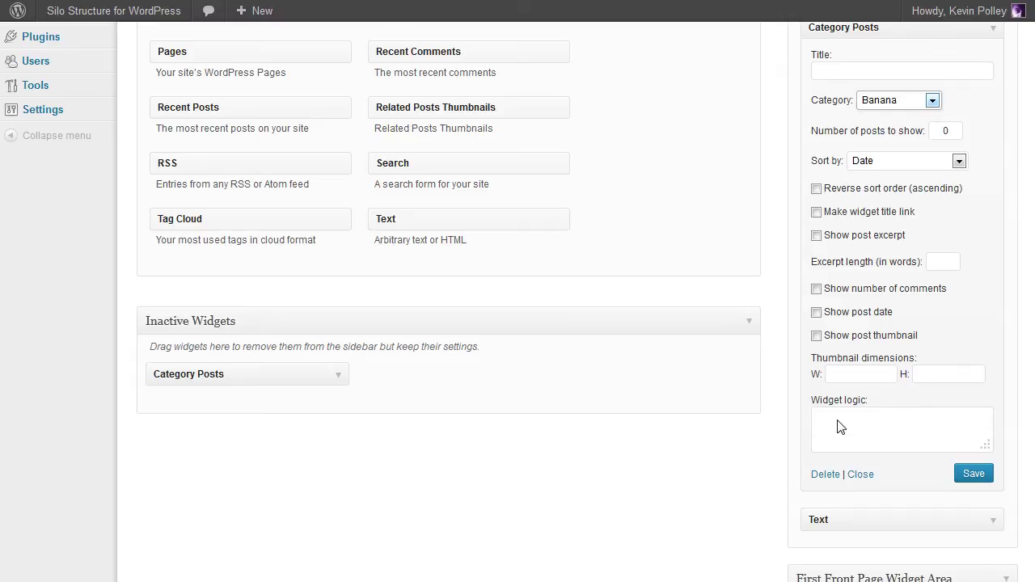
{"action": "left_click", "coordinate": [839, 426]}
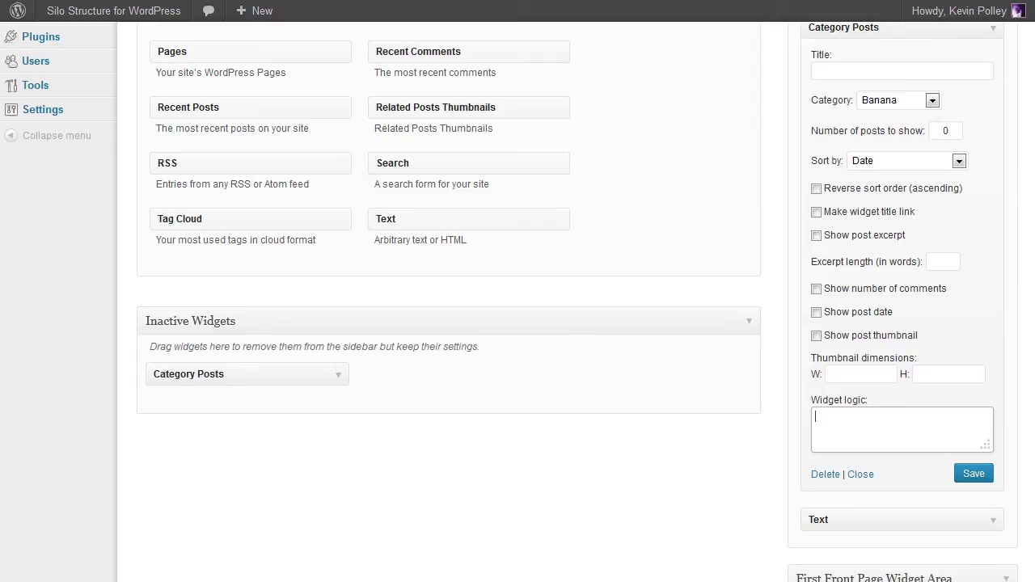
{"action": "scroll", "coordinate": [993, 162], "scroll_direction": "up", "scroll_amount": 5}
{"action": "left_click", "coordinate": [992, 181]}
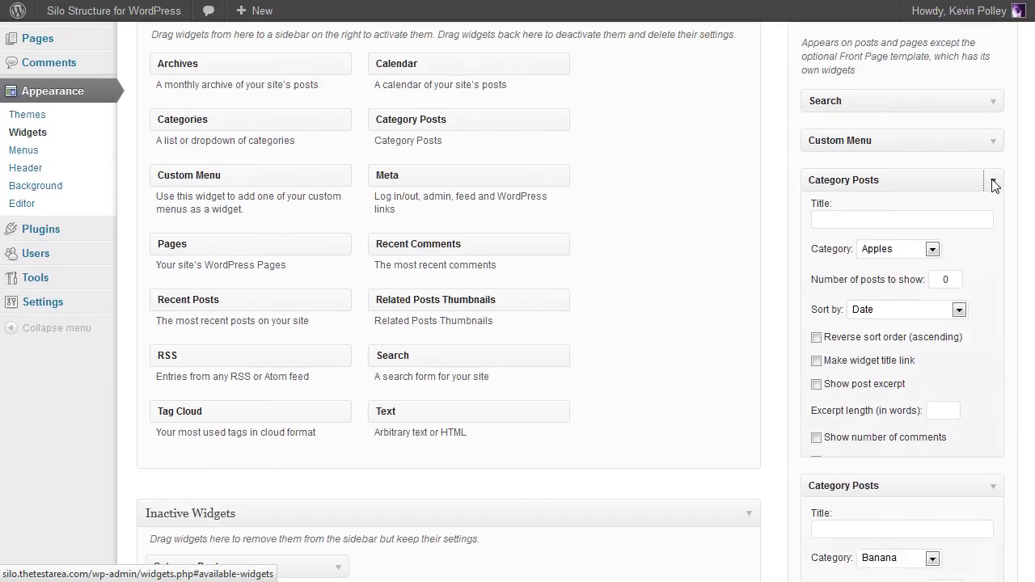
{"action": "scroll", "coordinate": [1030, 205], "scroll_direction": "down", "scroll_amount": 5}
{"action": "scroll", "coordinate": [1030, 205], "scroll_direction": "down", "scroll_amount": 1}
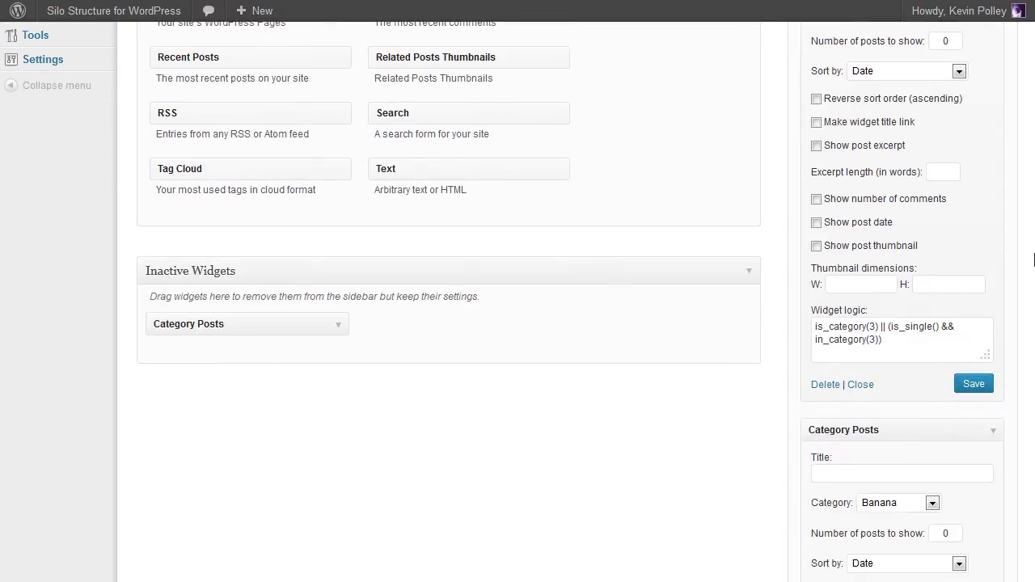
{"action": "left_click_drag", "start_coordinate": [893, 346], "coordinate": [813, 327]}
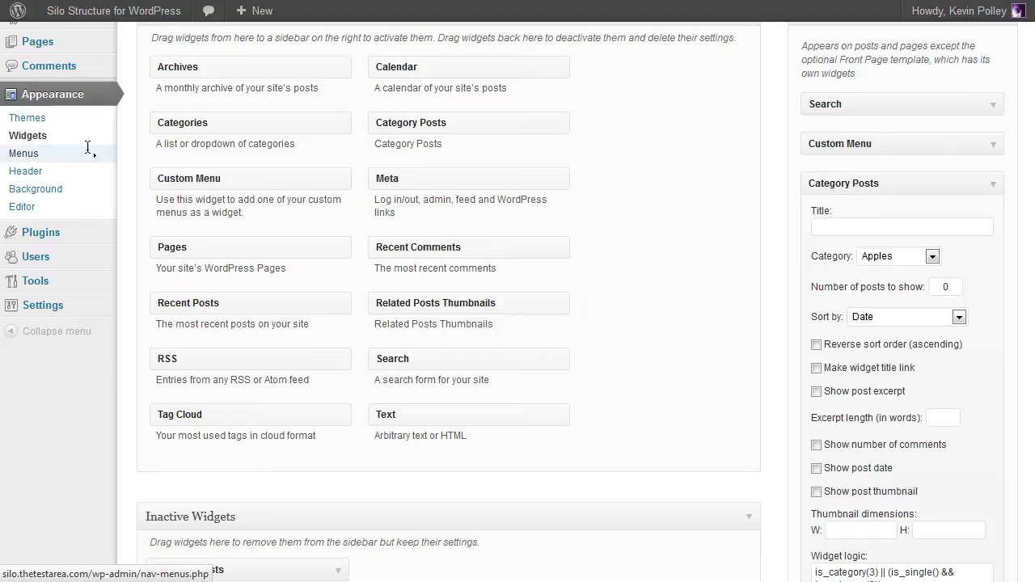
Open the site's post categories from the dashboard and look up the Banana category's ID.
{"action": "mouse_move", "coordinate": [77, 226]}
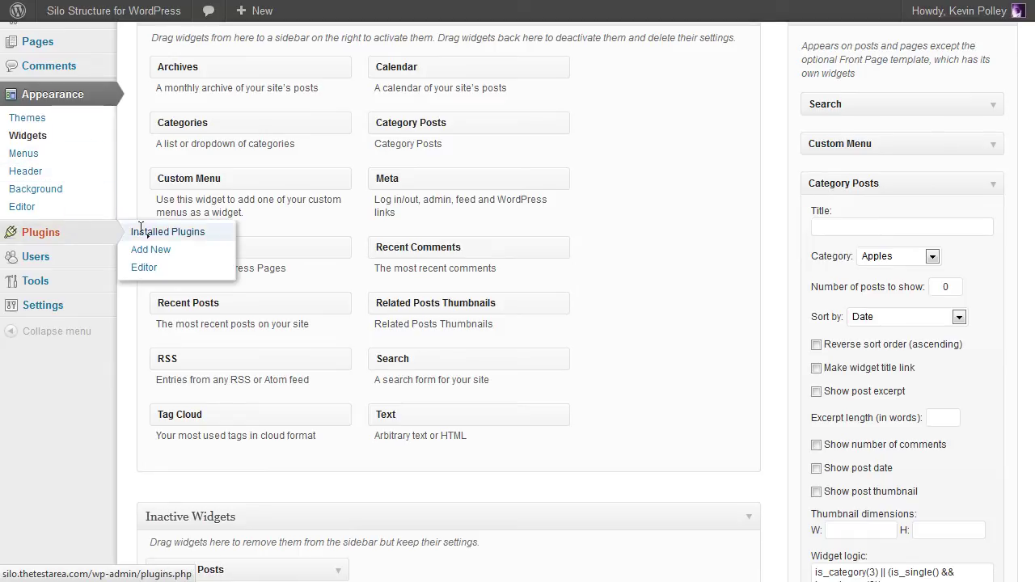
{"action": "scroll", "coordinate": [123, 193], "scroll_direction": "up", "scroll_amount": 2}
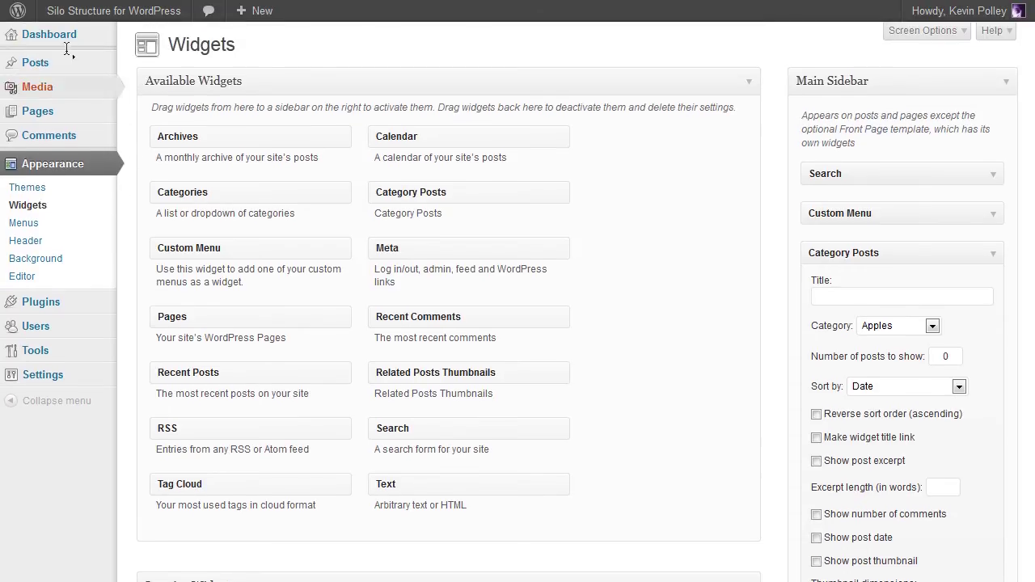
{"action": "mouse_move", "coordinate": [51, 29]}
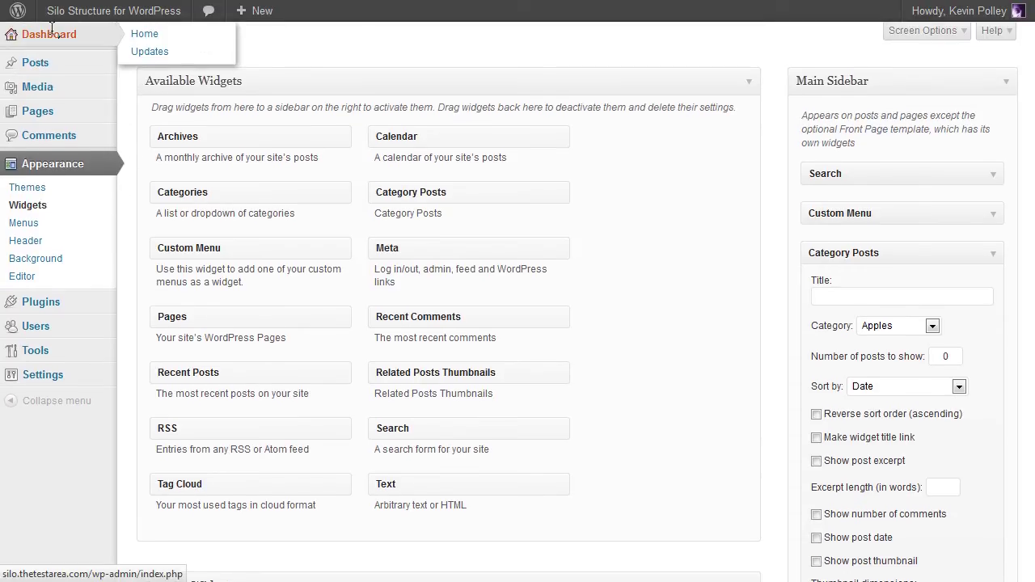
{"action": "left_click", "coordinate": [52, 30]}
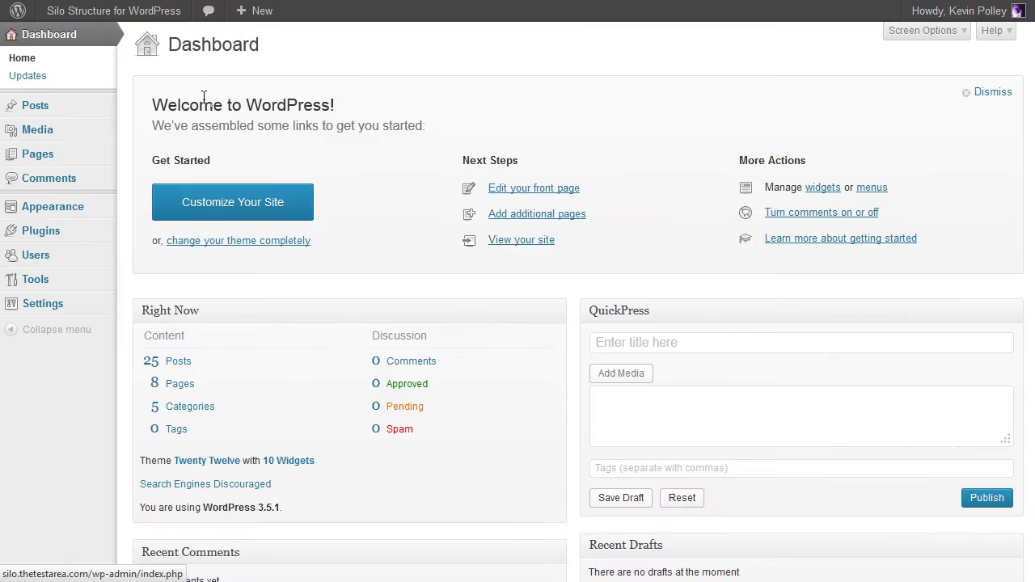
{"action": "left_click", "coordinate": [178, 405]}
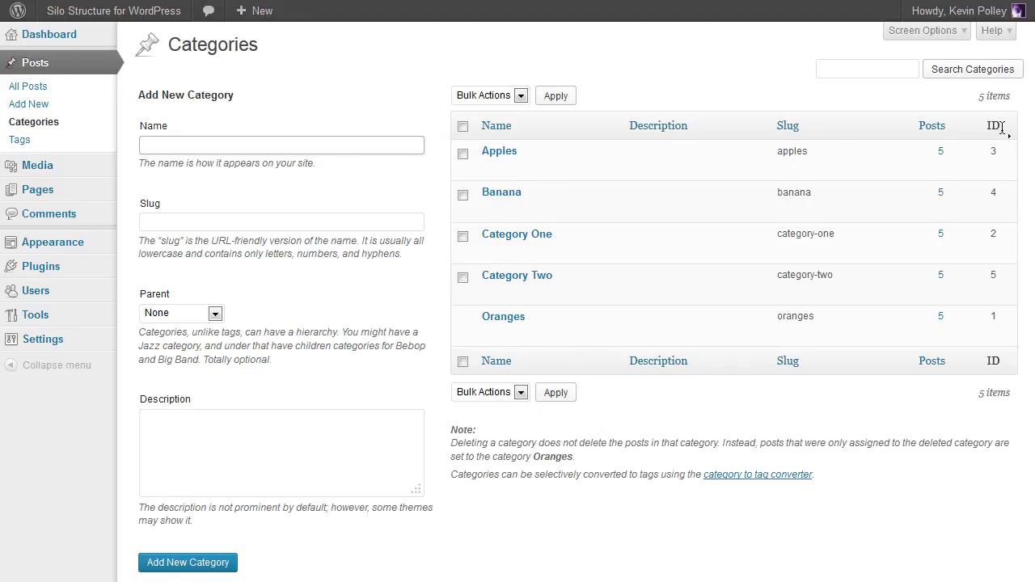
{"action": "left_click_drag", "start_coordinate": [973, 111], "coordinate": [996, 288]}
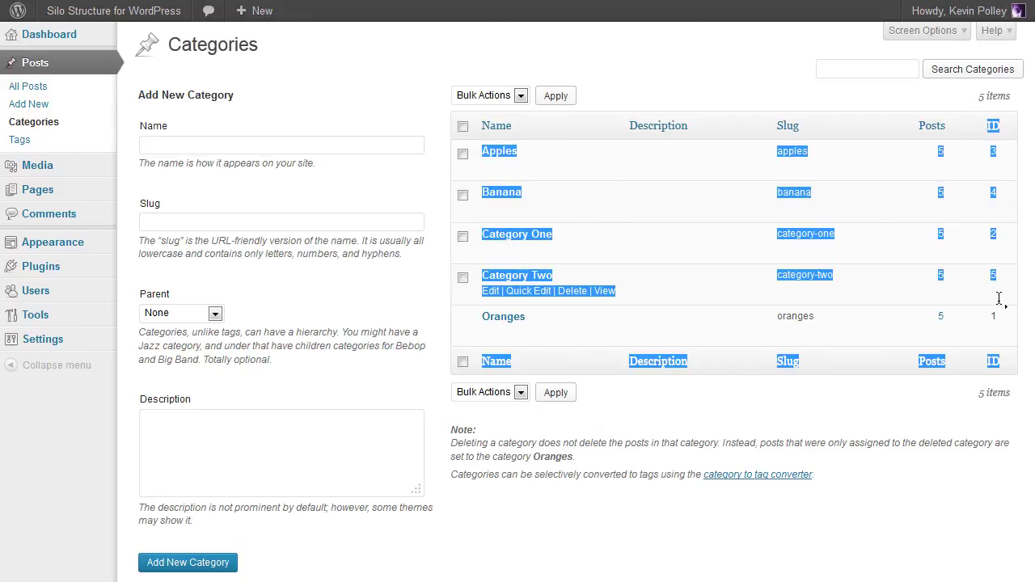
{"action": "left_click", "coordinate": [1003, 273]}
{"action": "mouse_move", "coordinate": [994, 197]}
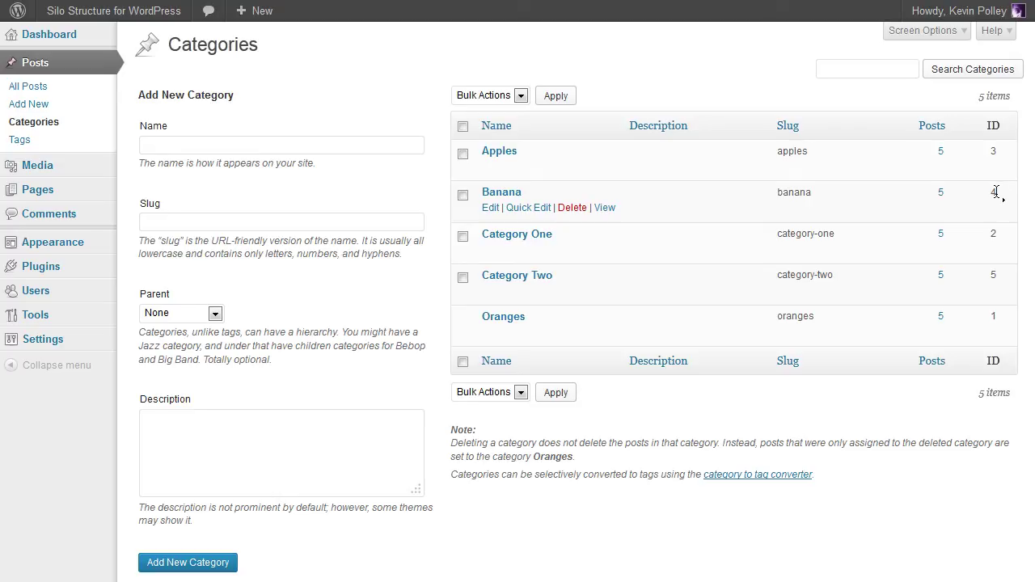
Switch to Notepad, note the category IDs (apples 3, banana 4, cat one 2, cat two 5, oranges 1), and move its window aside.
{"action": "key", "text": "alt+Tab"}
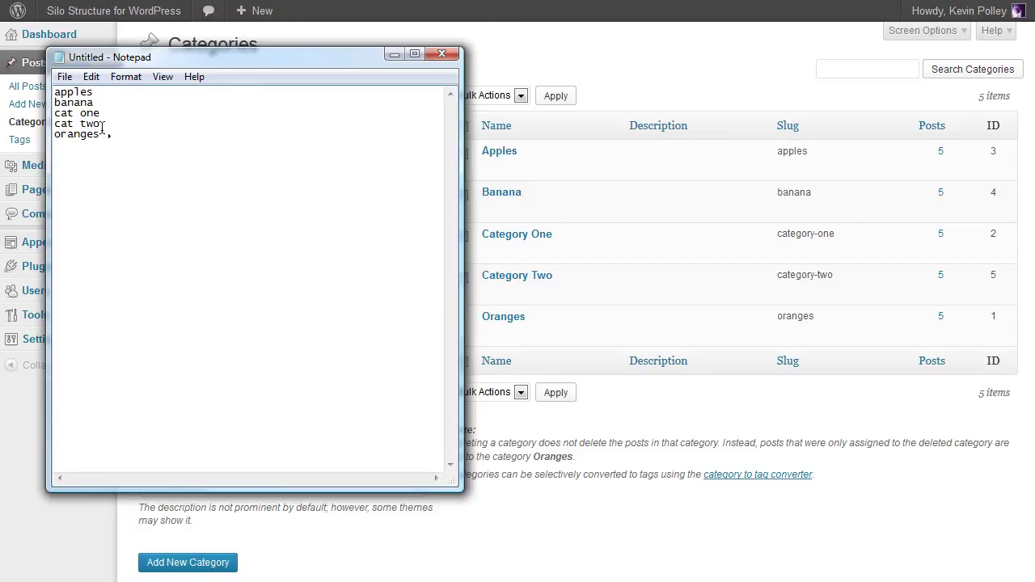
{"action": "type", "text": "3"}
{"action": "mouse_move", "coordinate": [710, 197]}
{"action": "type", "text": "4"}
{"action": "left_click", "coordinate": [113, 113]}
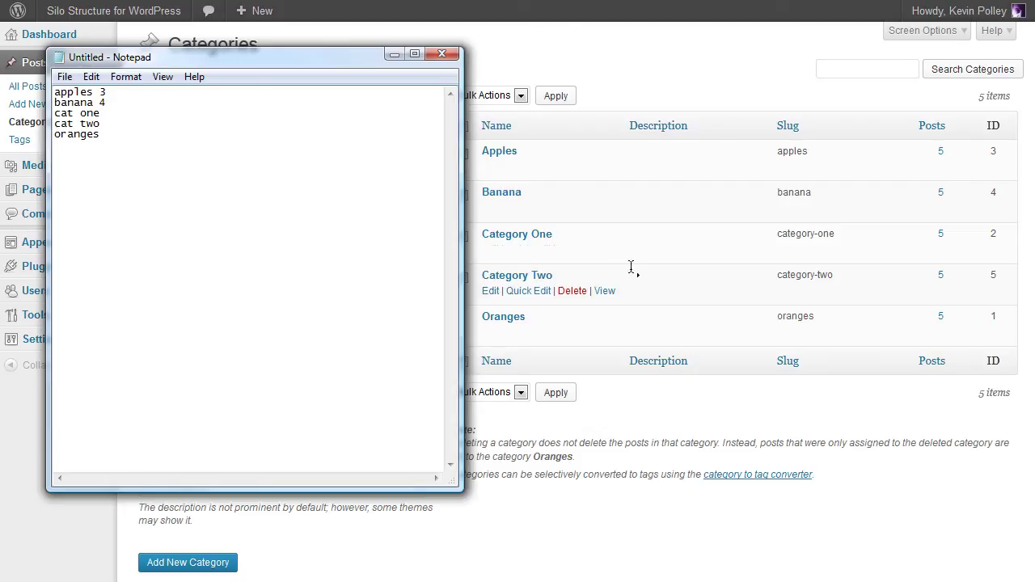
{"action": "type", "text": "2"}
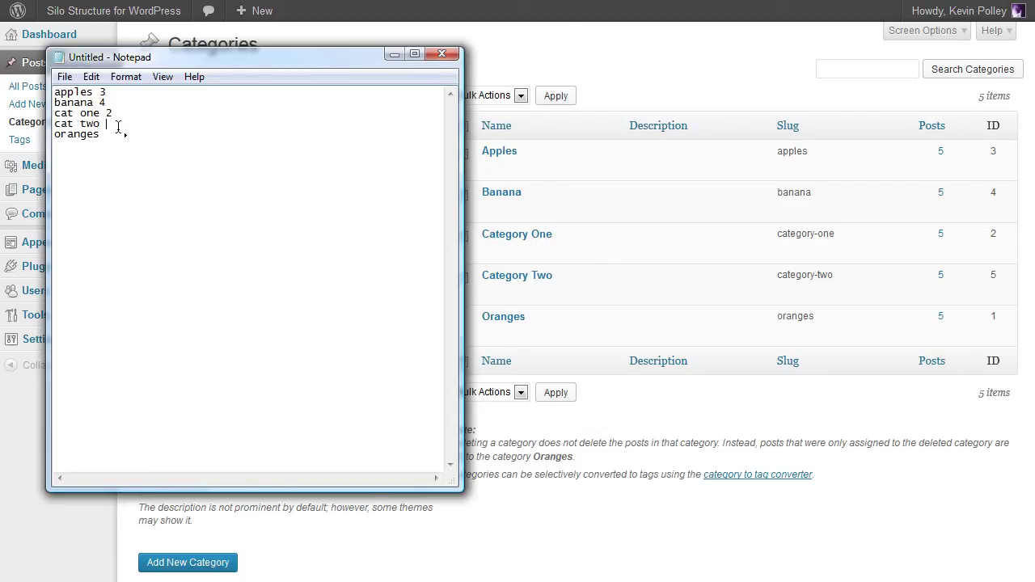
{"action": "type", "text": " 5"}
{"action": "left_click", "coordinate": [113, 133]}
{"action": "type", "text": "1"}
{"action": "left_click_drag", "start_coordinate": [161, 57], "coordinate": [1034, 113]}
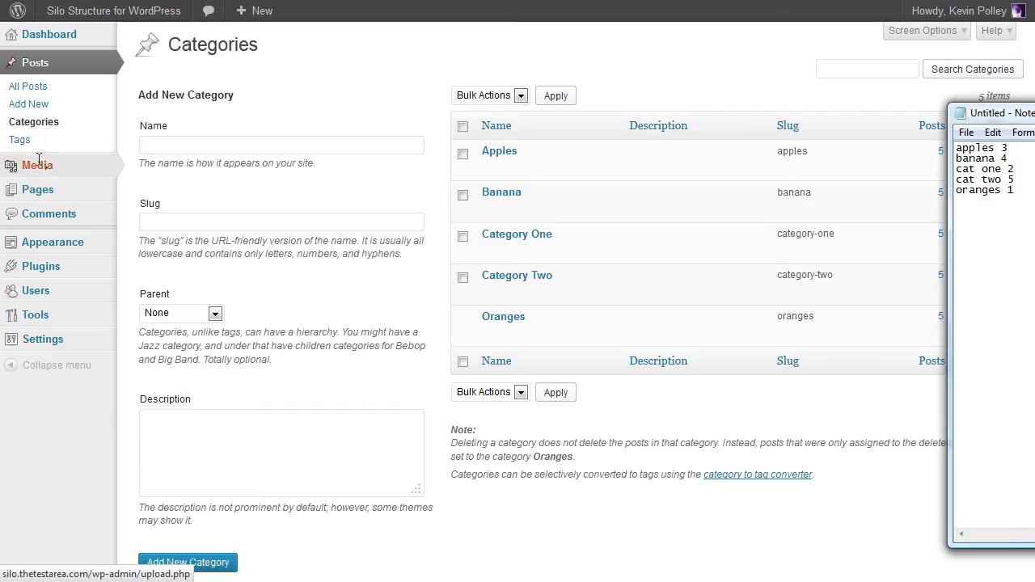
Open the widgets page and expand the Oranges Category Posts widget in the Main Sidebar down to its widget logic.
{"action": "mouse_move", "coordinate": [56, 242]}
{"action": "left_click", "coordinate": [146, 260]}
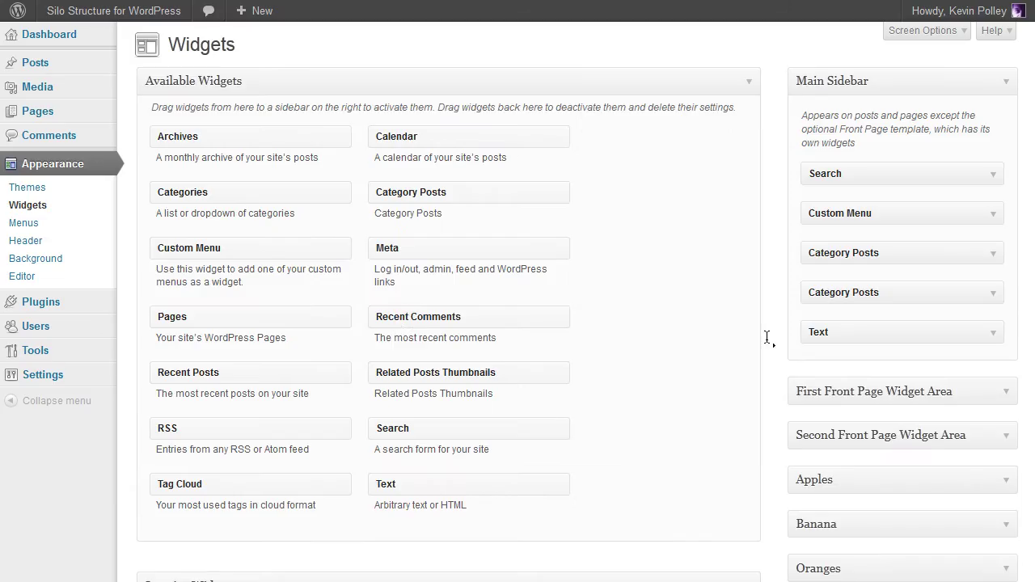
{"action": "left_click", "coordinate": [994, 292]}
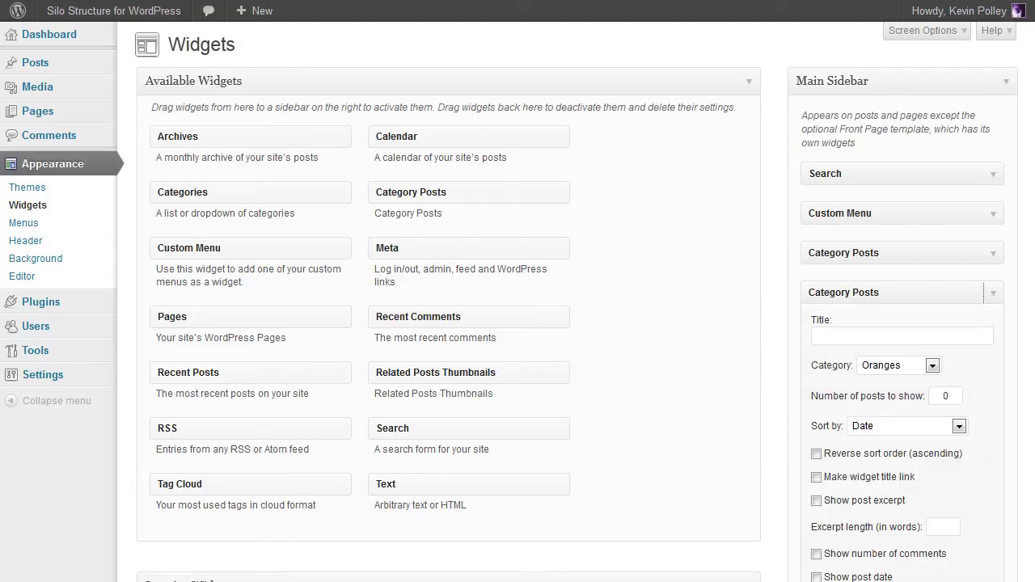
{"action": "scroll", "coordinate": [503, 300], "scroll_direction": "down", "scroll_amount": 3}
{"action": "scroll", "coordinate": [1017, 152], "scroll_direction": "up", "scroll_amount": 1}
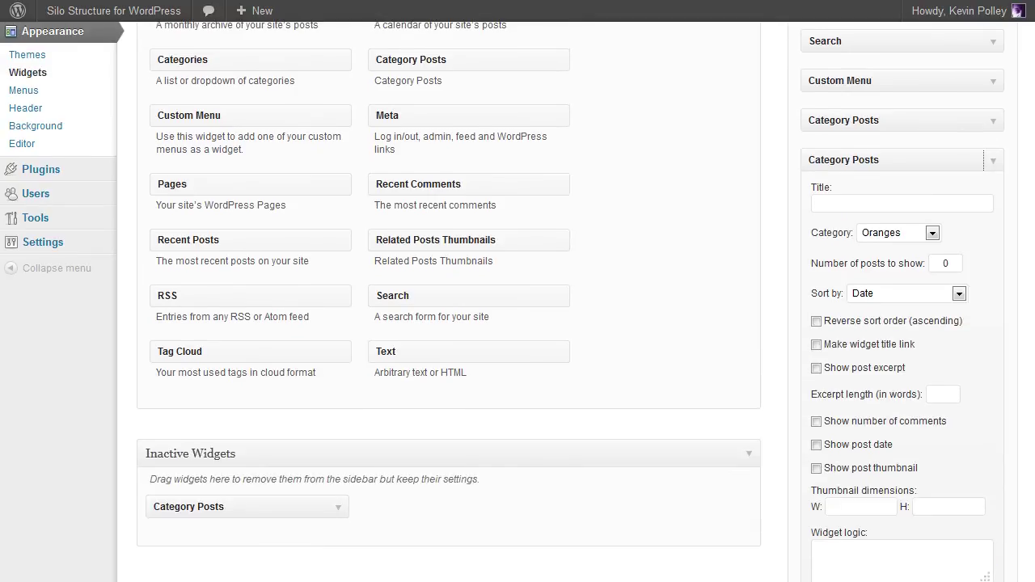
Copy the whole widget logic condition from the Apples Category Posts widget into the Oranges widget's widget logic.
{"action": "left_click", "coordinate": [993, 119]}
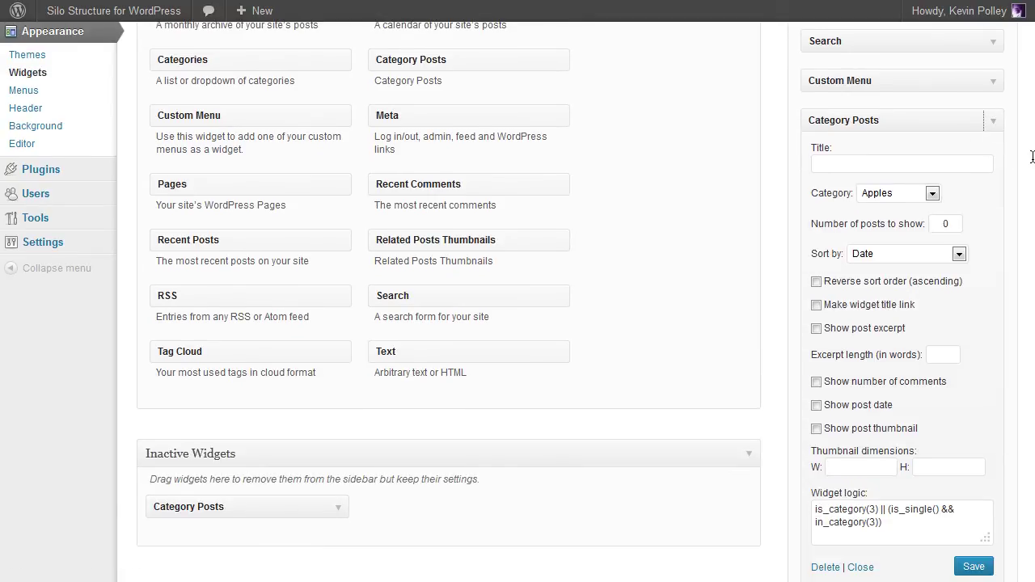
{"action": "scroll", "coordinate": [1027, 224], "scroll_direction": "down", "scroll_amount": 3}
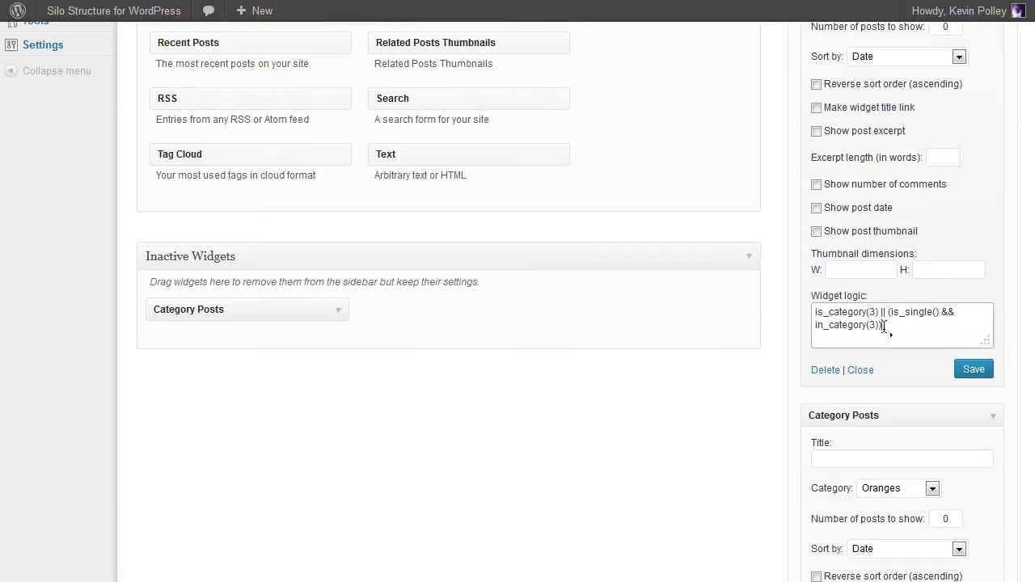
{"action": "left_click_drag", "start_coordinate": [880, 325], "coordinate": [787, 314]}
{"action": "key", "text": "ctrl+c"}
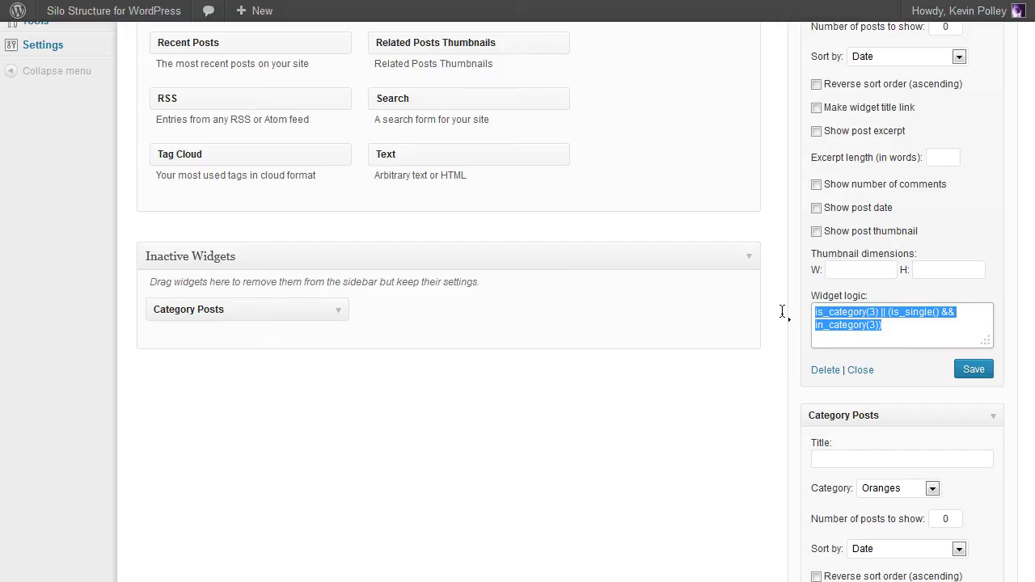
{"action": "scroll", "coordinate": [826, 399], "scroll_direction": "down", "scroll_amount": 6}
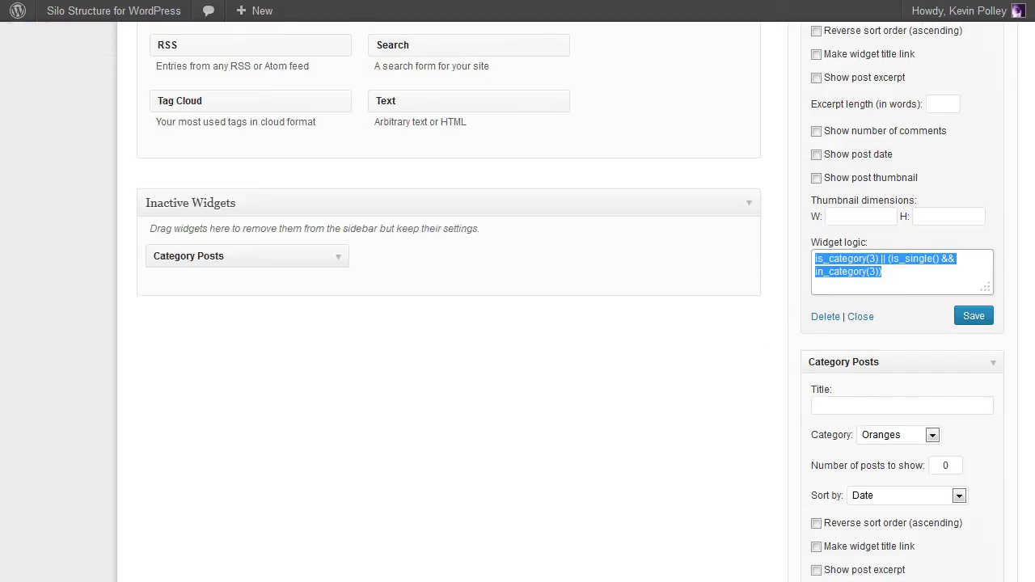
{"action": "left_click", "coordinate": [833, 399]}
{"action": "key", "text": "ctrl+v"}
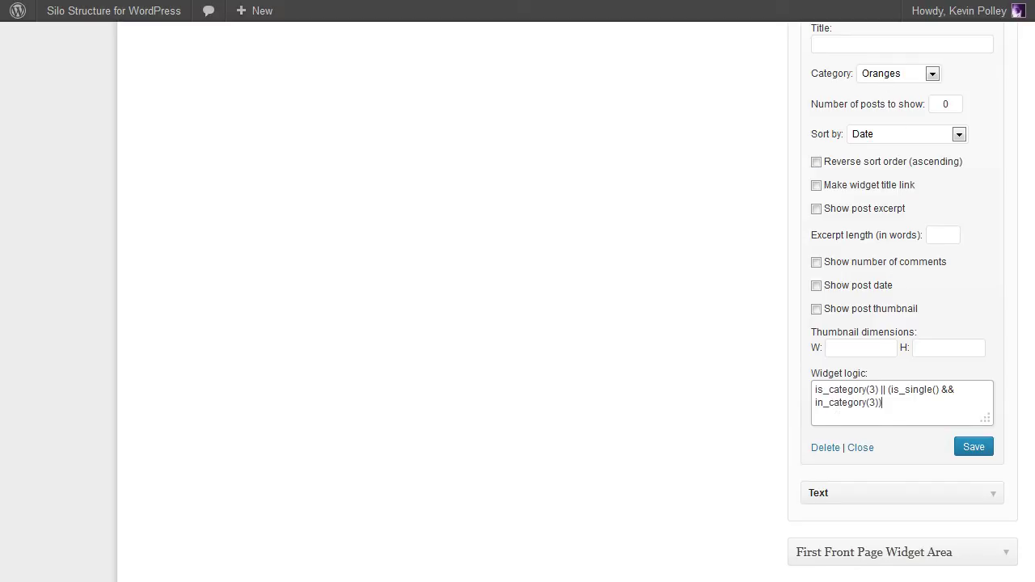
Check the noted category IDs, change both IDs in the Oranges widget's logic condition to 1, and save the widget.
{"action": "key", "text": "alt+Tab"}
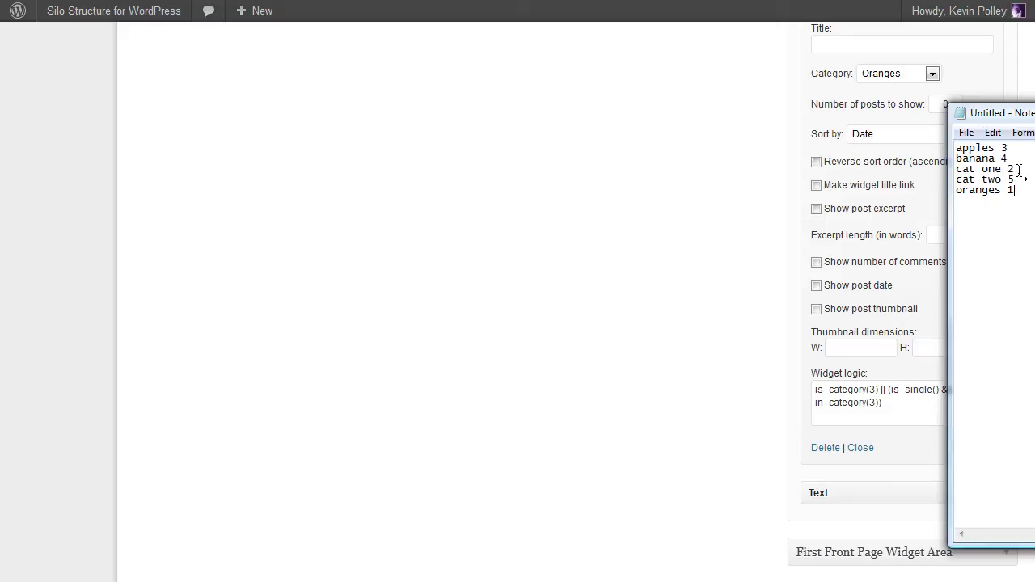
{"action": "left_click", "coordinate": [873, 387]}
{"action": "key", "text": "BackSpace"}
{"action": "type", "text": "1"}
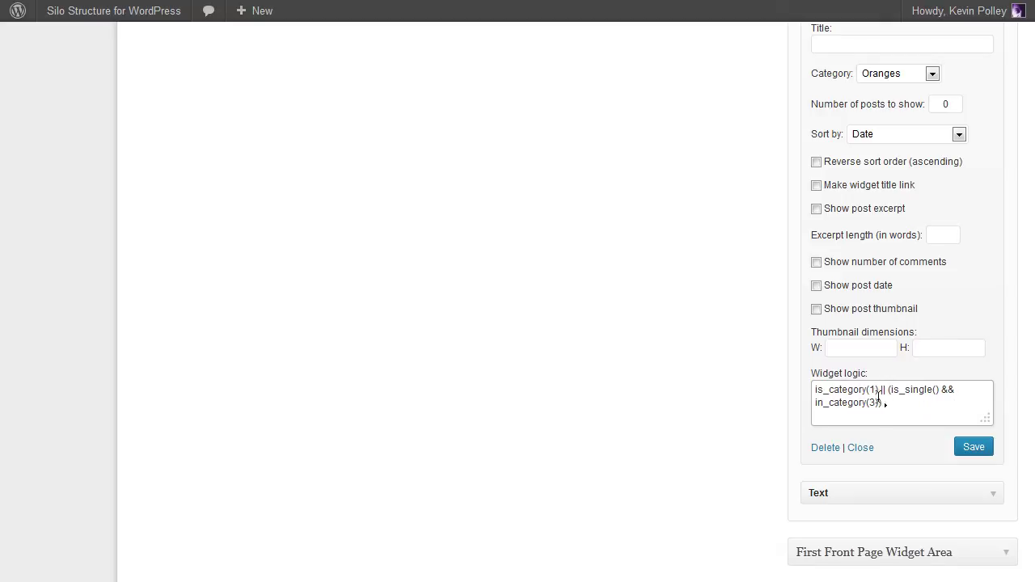
{"action": "left_click", "coordinate": [877, 402]}
{"action": "key", "text": "BackSpace"}
{"action": "type", "text": "1"}
{"action": "left_click", "coordinate": [970, 444]}
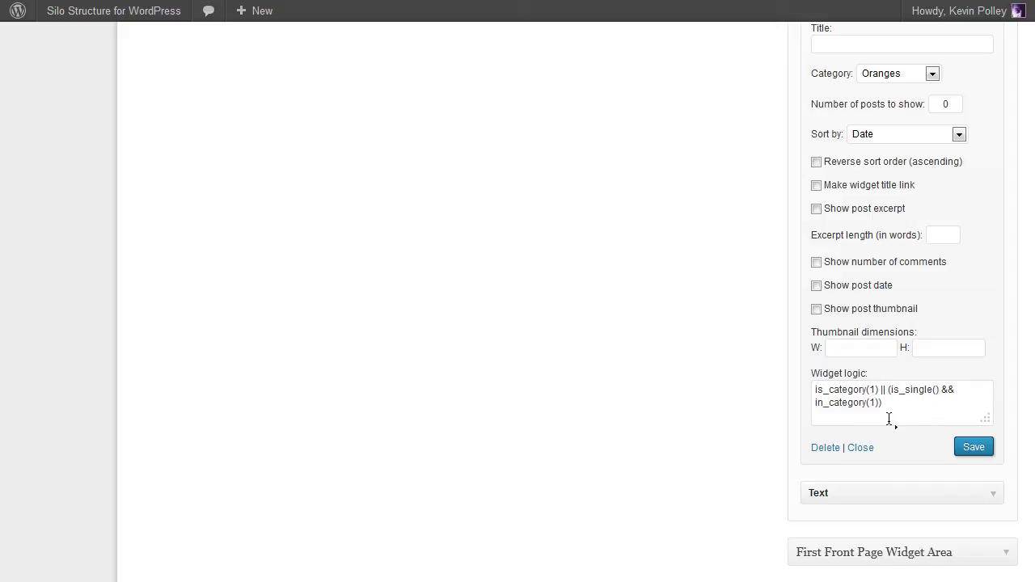
Edit the Oranges widget's number of posts to show and save the widget again.
{"action": "scroll", "coordinate": [994, 261], "scroll_direction": "up", "scroll_amount": 1}
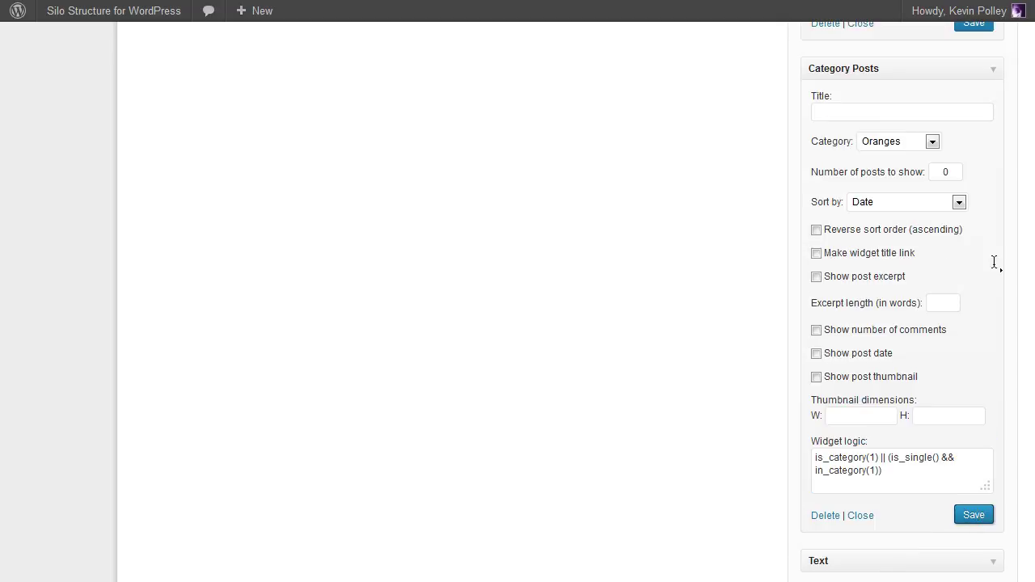
{"action": "left_click", "coordinate": [945, 169]}
{"action": "left_click", "coordinate": [972, 510]}
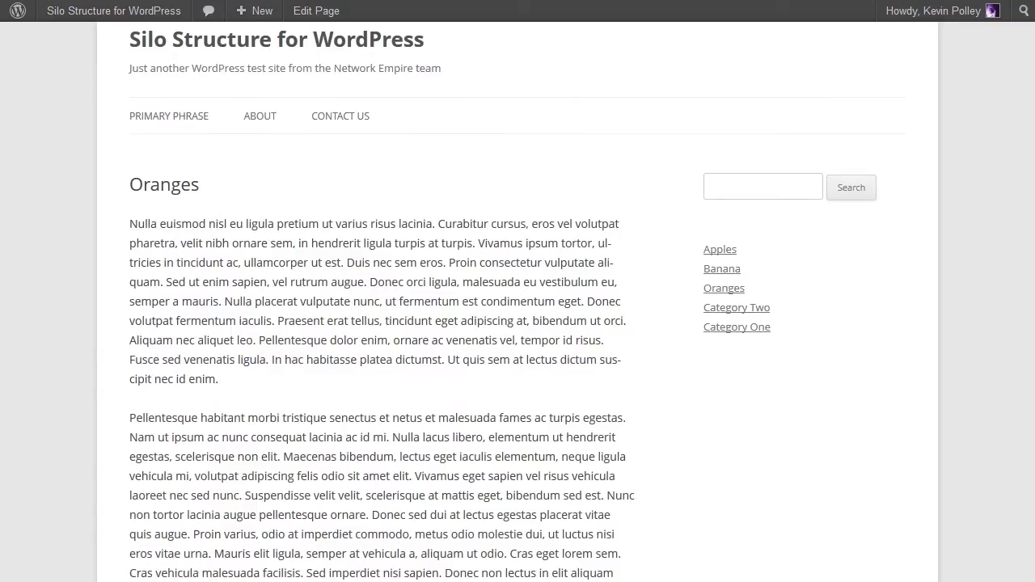
Check the sidebar of the Oranges page and its higher rankings post, and follow the related post Original Oranges Ornate Origins.
{"action": "scroll", "coordinate": [381, 299], "scroll_direction": "down", "scroll_amount": 10}
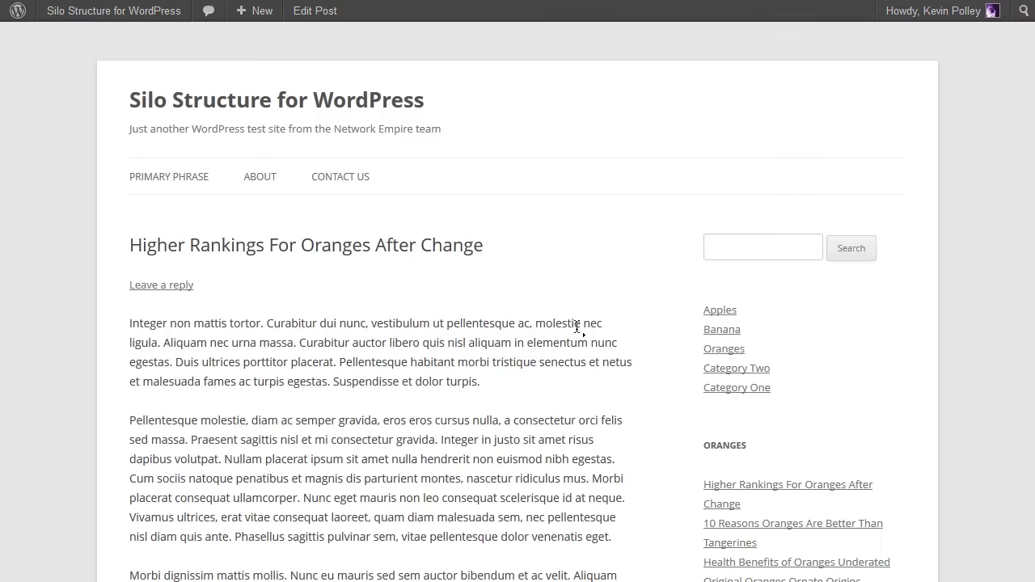
{"action": "scroll", "coordinate": [577, 326], "scroll_direction": "down", "scroll_amount": 5}
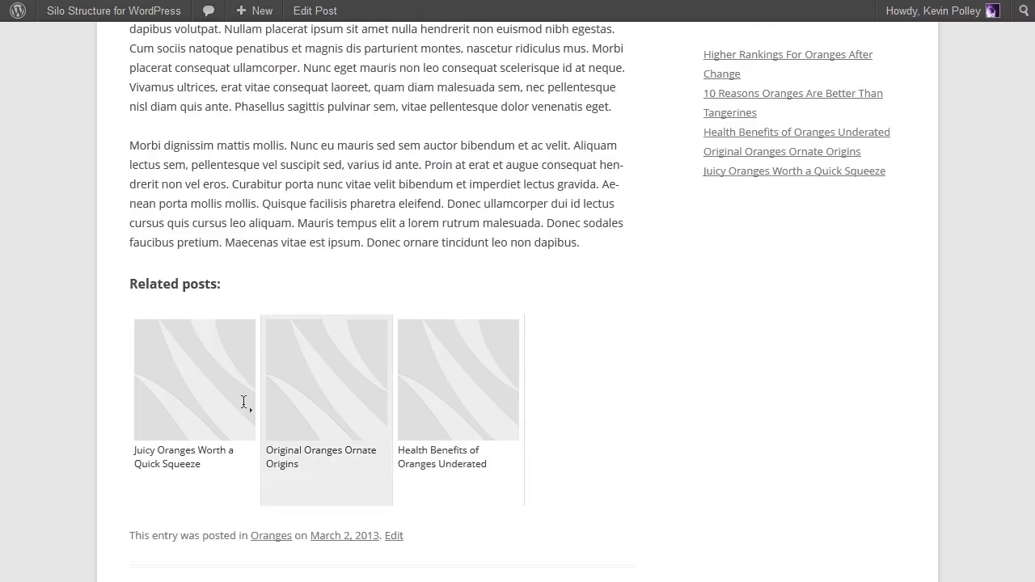
{"action": "left_click", "coordinate": [350, 339]}
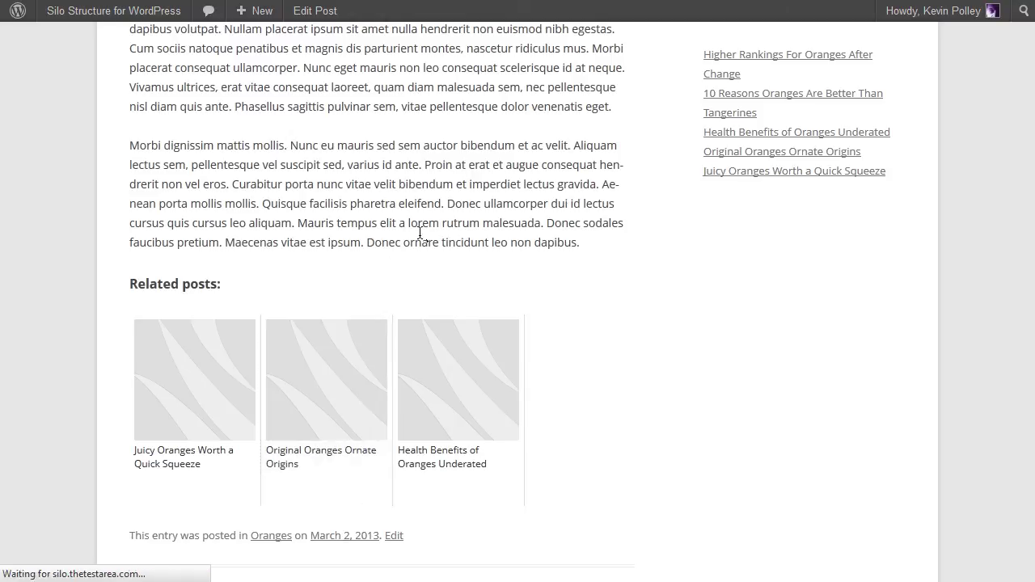
{"action": "scroll", "coordinate": [737, 452], "scroll_direction": "down", "scroll_amount": 2}
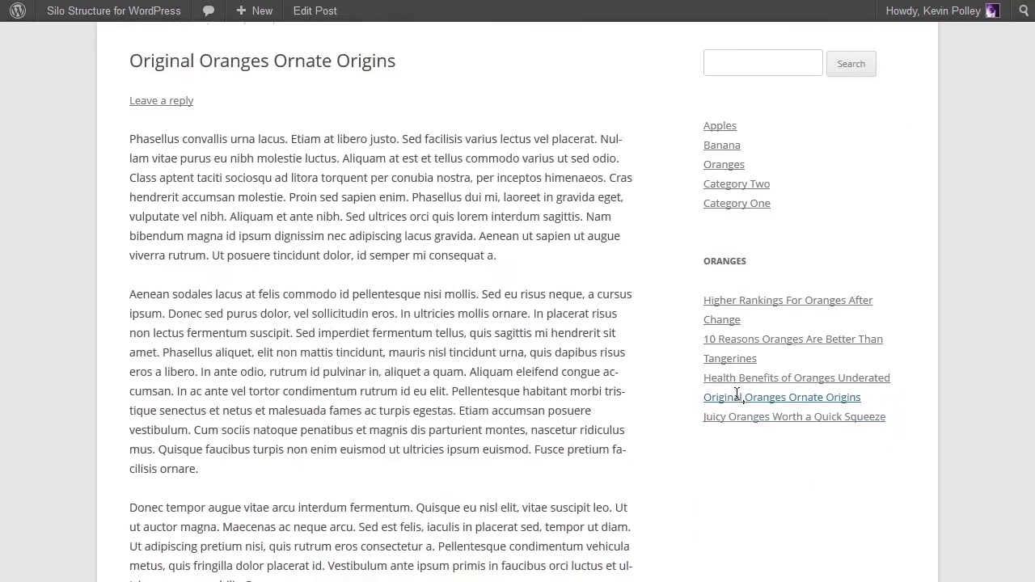
Return to the Oranges page, examine its sidebar and bottom post list, and open Higher Rankings For Oranges After Change.
{"action": "left_click", "coordinate": [722, 160]}
{"action": "scroll", "coordinate": [575, 206], "scroll_direction": "down", "scroll_amount": 3}
{"action": "scroll", "coordinate": [480, 254], "scroll_direction": "down", "scroll_amount": 6}
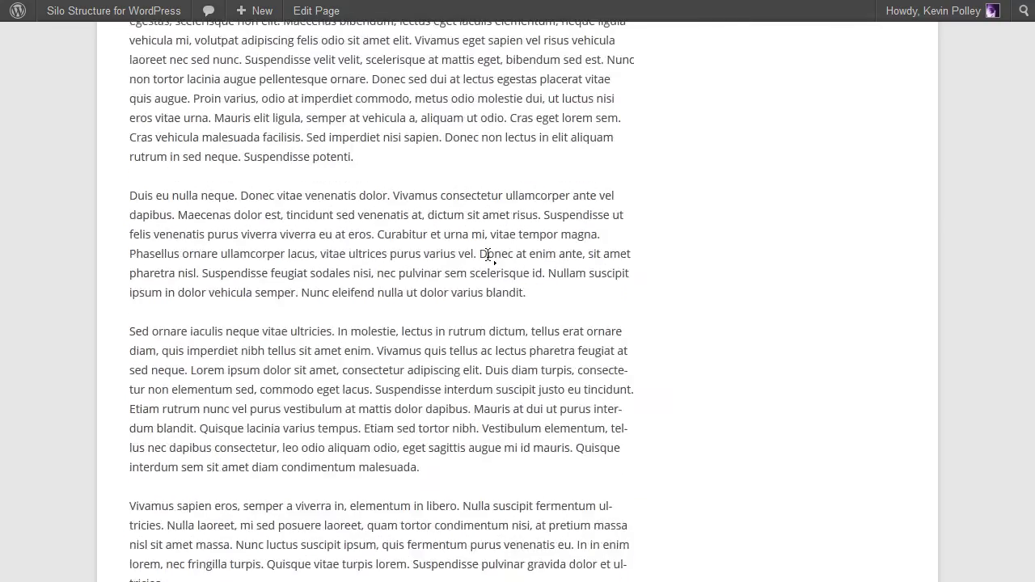
{"action": "scroll", "coordinate": [711, 263], "scroll_direction": "up", "scroll_amount": 4}
{"action": "scroll", "coordinate": [734, 220], "scroll_direction": "up", "scroll_amount": 4}
{"action": "scroll", "coordinate": [542, 336], "scroll_direction": "down", "scroll_amount": 7}
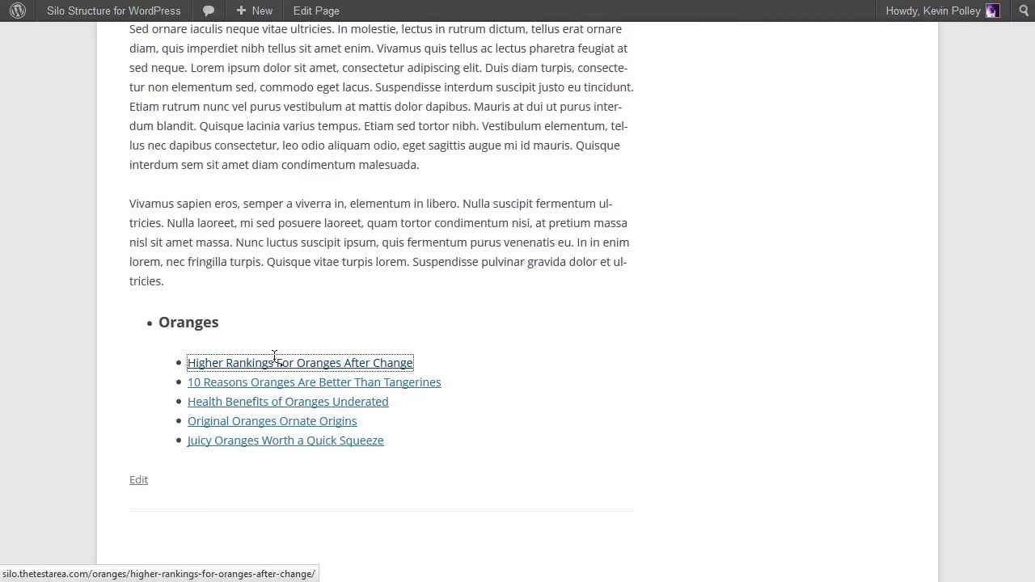
{"action": "left_click", "coordinate": [274, 357]}
{"action": "scroll", "coordinate": [653, 313], "scroll_direction": "down", "scroll_amount": 3}
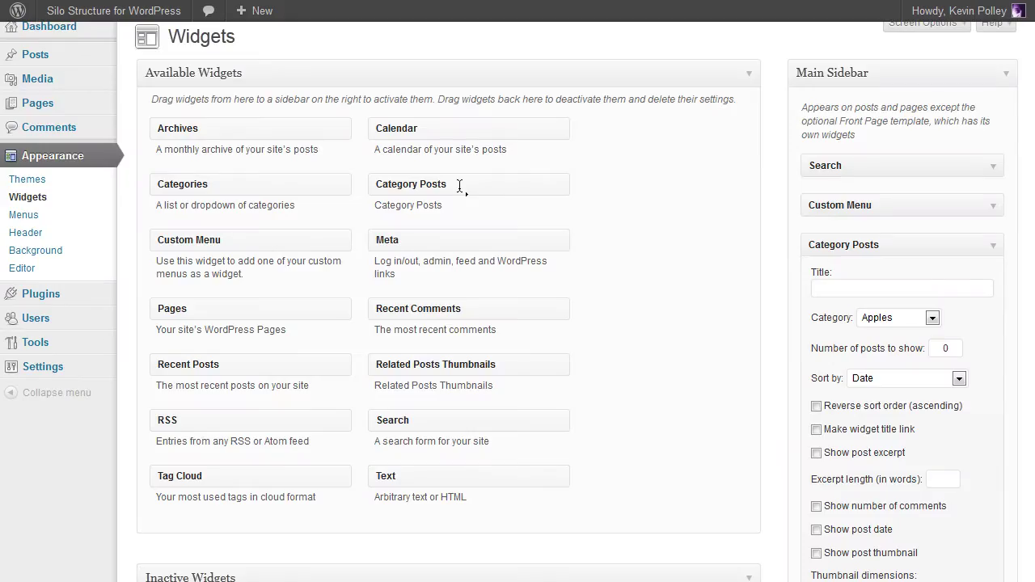
Add a Category Posts widget above the Apples one in the Main Sidebar, with category Banana and 5 posts to show.
{"action": "left_click_drag", "start_coordinate": [460, 187], "coordinate": [892, 247]}
{"action": "left_click", "coordinate": [932, 317]}
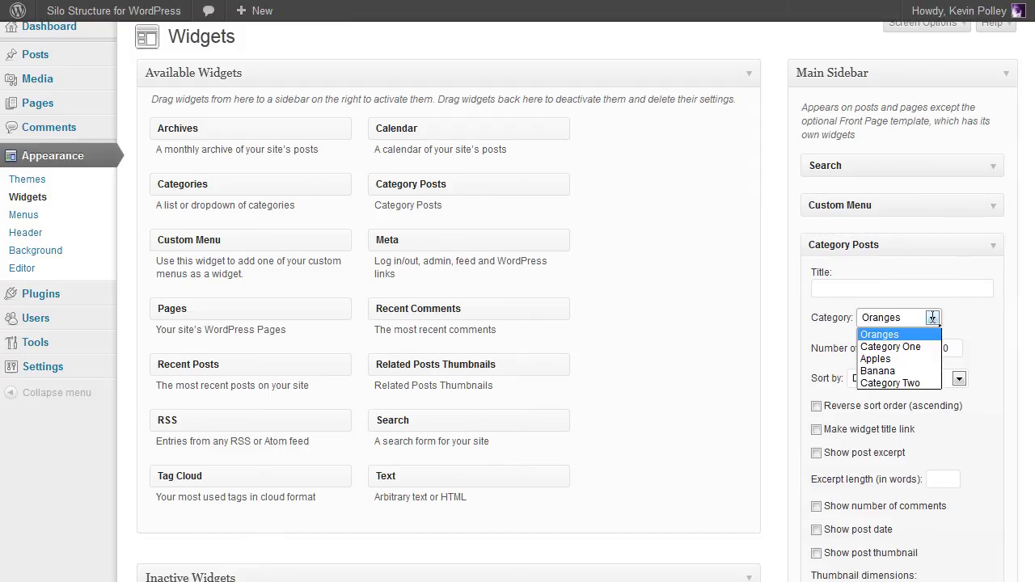
{"action": "left_click", "coordinate": [878, 370]}
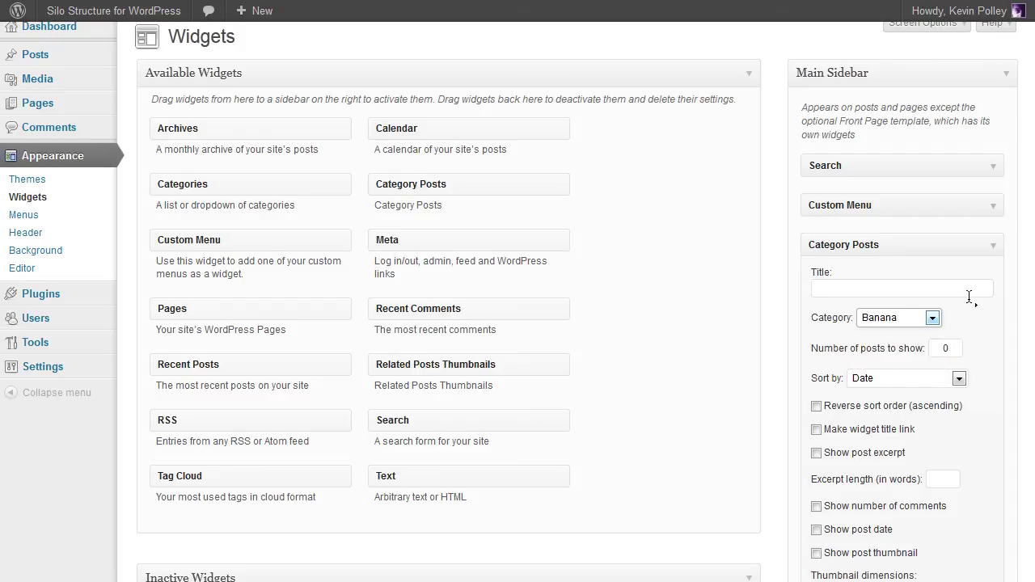
{"action": "scroll", "coordinate": [1027, 104], "scroll_direction": "down", "scroll_amount": 3}
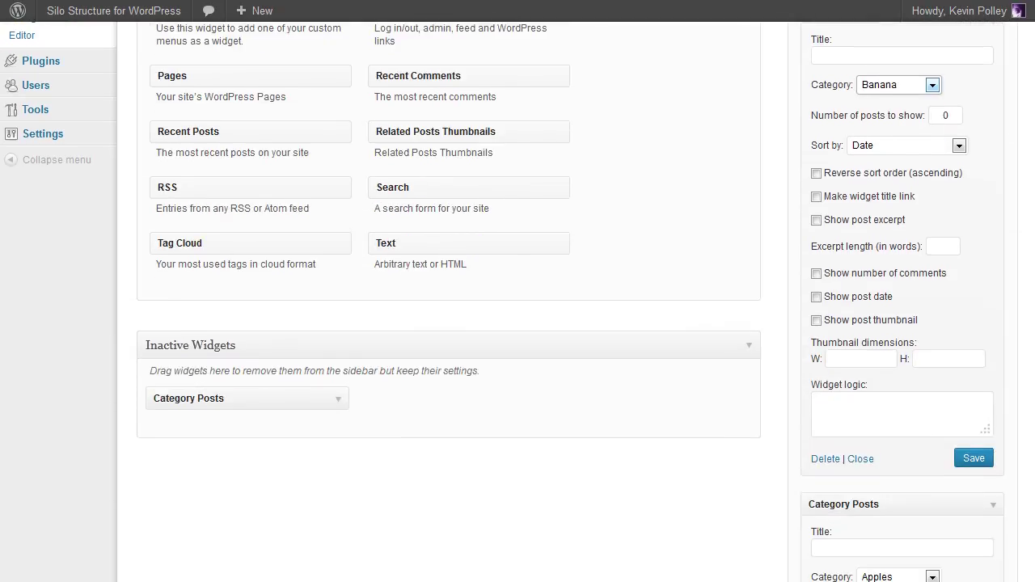
{"action": "left_click_drag", "start_coordinate": [955, 115], "coordinate": [932, 114]}
{"action": "type", "text": "5"}
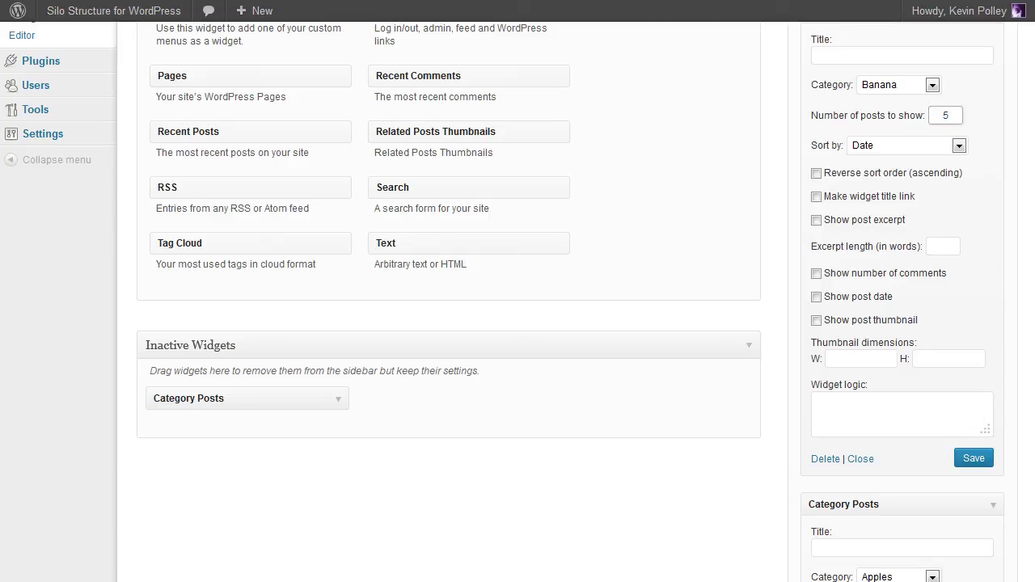
Copy the Apples widget's whole logic condition into the Banana widget's widget logic and bring up the category ID notes.
{"action": "scroll", "coordinate": [953, 337], "scroll_direction": "down", "scroll_amount": 6}
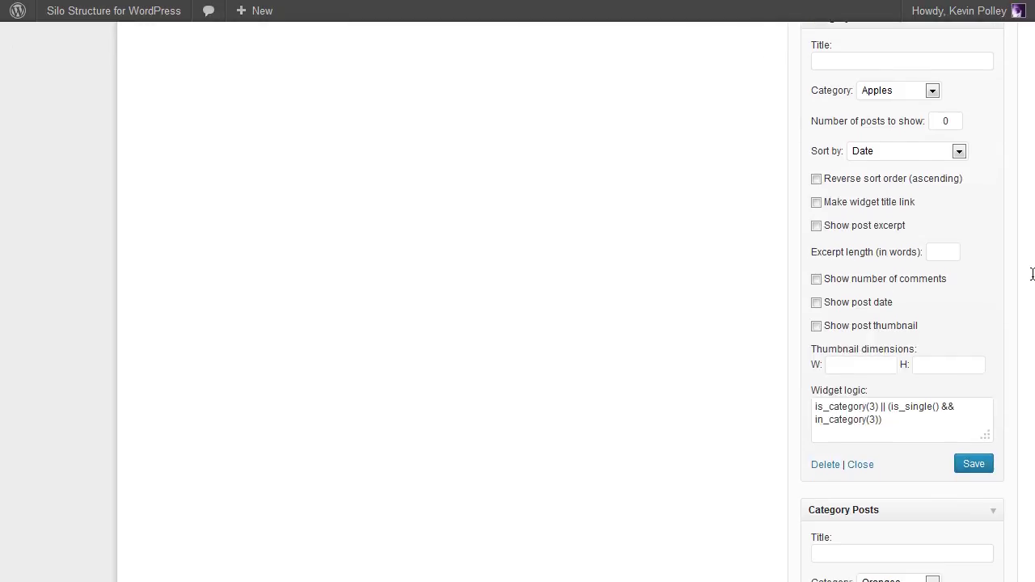
{"action": "left_click_drag", "start_coordinate": [889, 436], "coordinate": [802, 408]}
{"action": "left_click", "coordinate": [802, 407]}
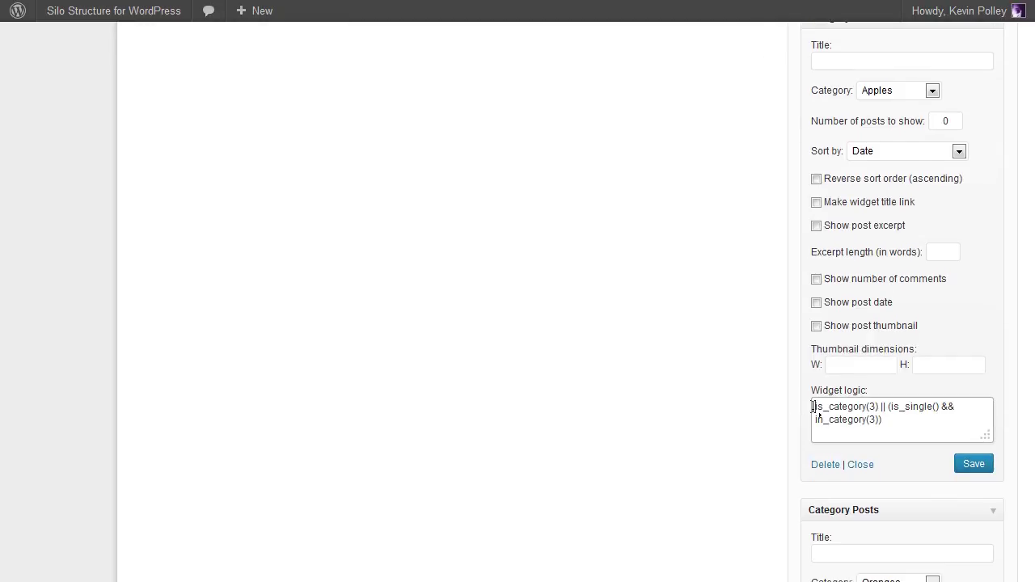
{"action": "left_click_drag", "start_coordinate": [896, 420], "coordinate": [796, 403]}
{"action": "key", "text": "ctrl+c"}
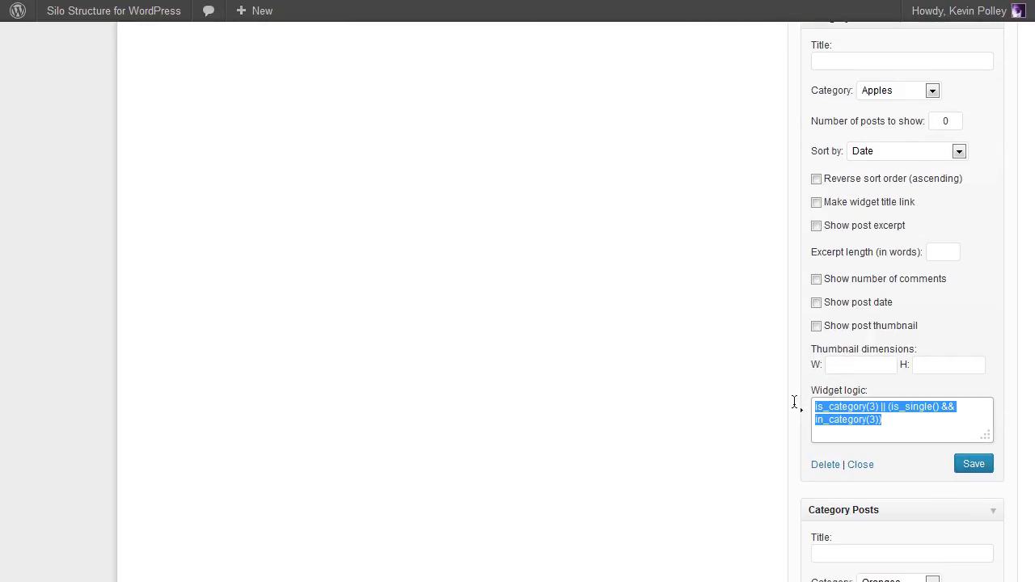
{"action": "scroll", "coordinate": [794, 401], "scroll_direction": "up", "scroll_amount": 2}
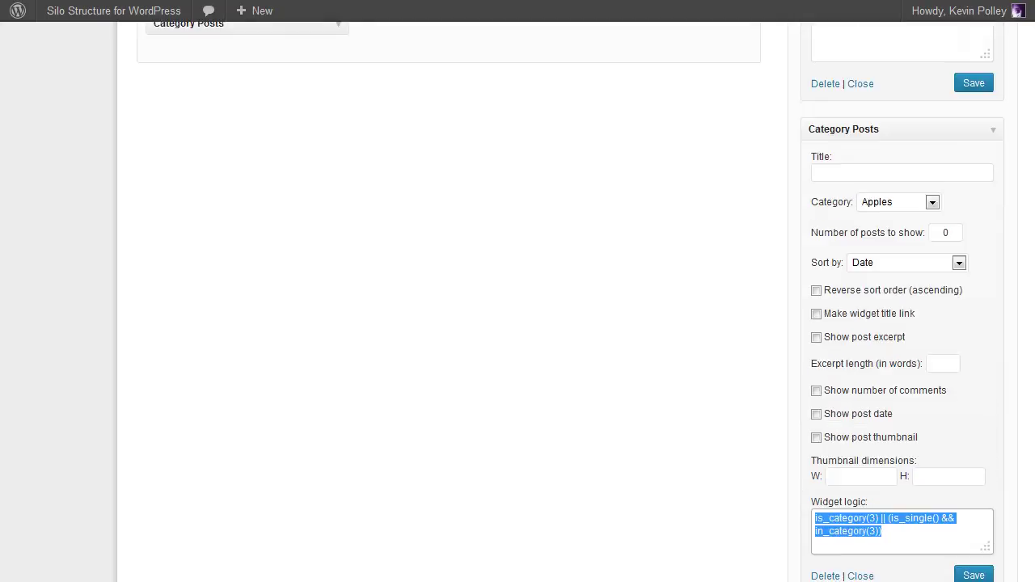
{"action": "scroll", "coordinate": [795, 402], "scroll_direction": "up", "scroll_amount": 3}
{"action": "left_click", "coordinate": [864, 222]}
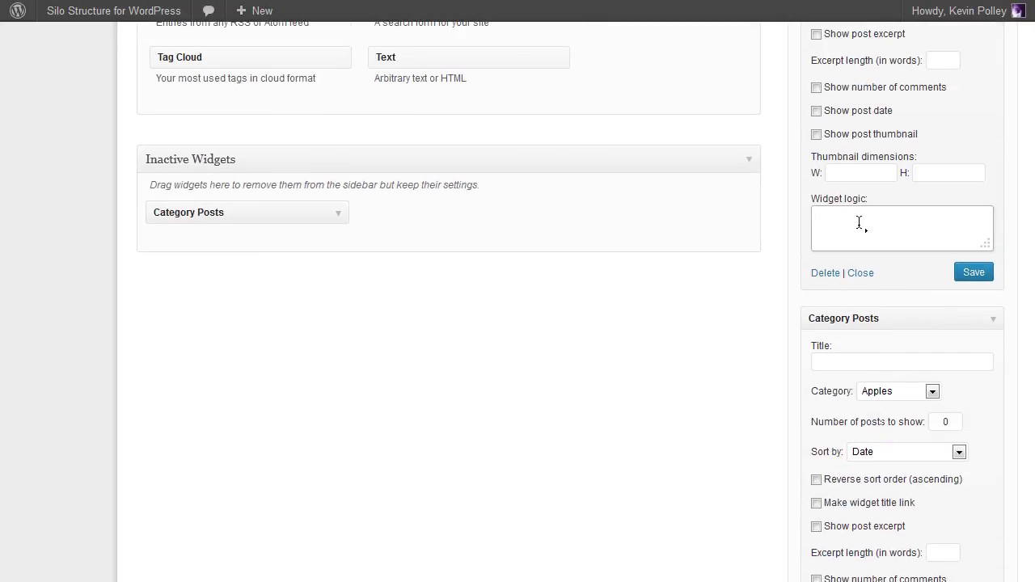
{"action": "key", "text": "ctrl+v"}
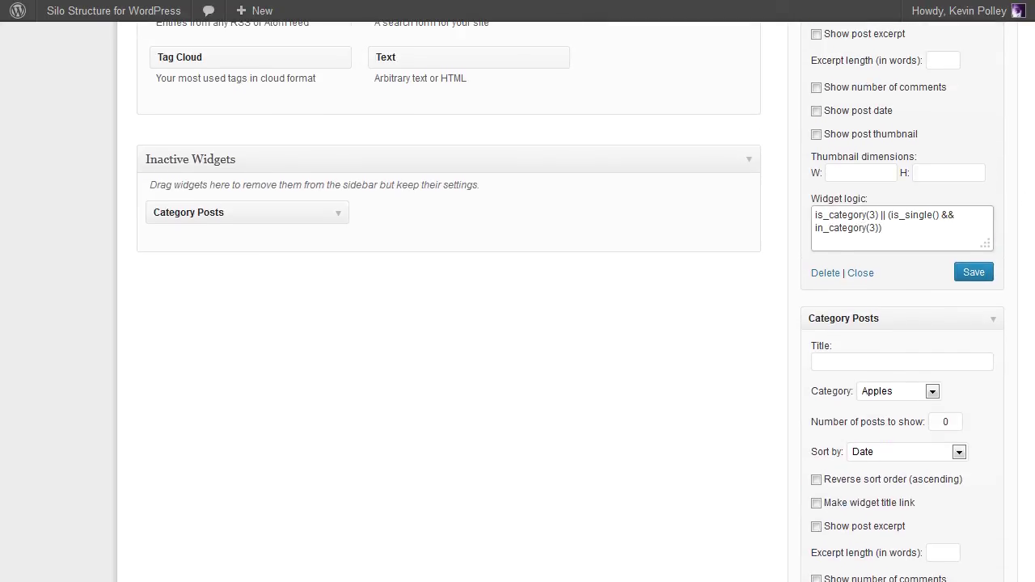
{"action": "left_click", "coordinate": [1022, 168]}
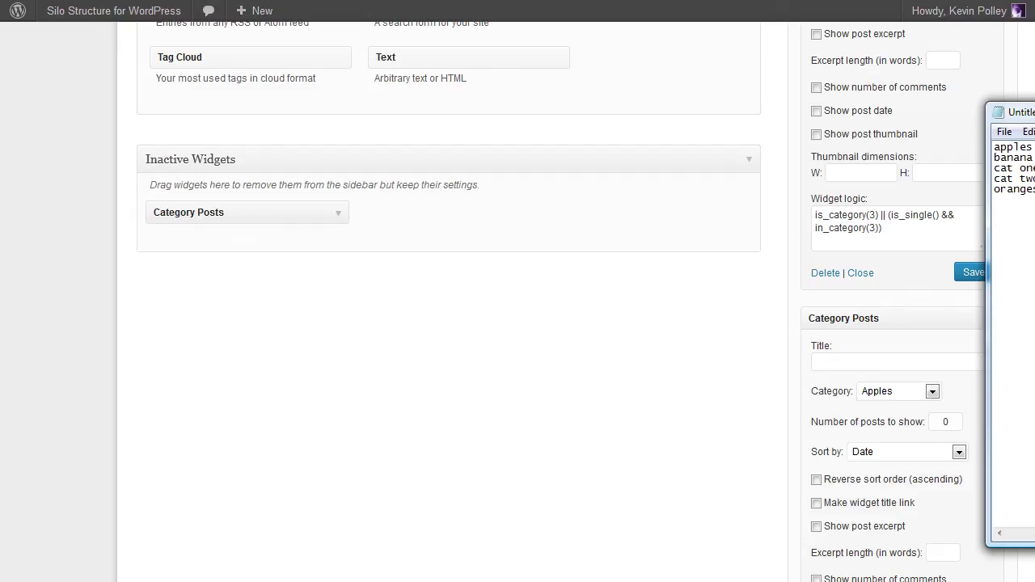
Change the category ID to 4 in both is_category and in_category of the Banana widget's logic and save the widget.
{"action": "left_click", "coordinate": [874, 214]}
{"action": "key", "text": "BackSpace"}
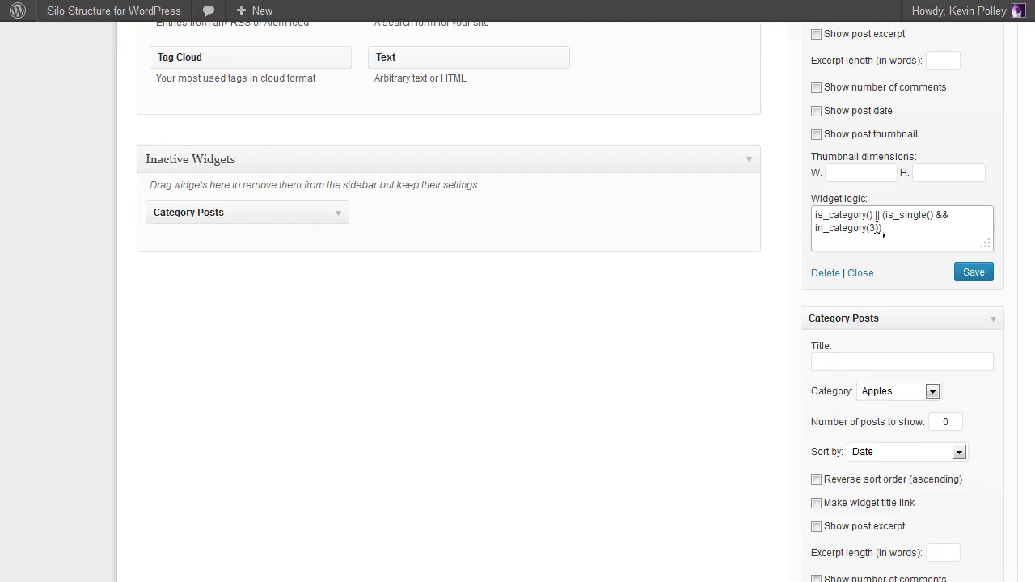
{"action": "type", "text": "4"}
{"action": "left_click", "coordinate": [877, 228]}
{"action": "type", "text": "4"}
{"action": "left_click", "coordinate": [980, 270]}
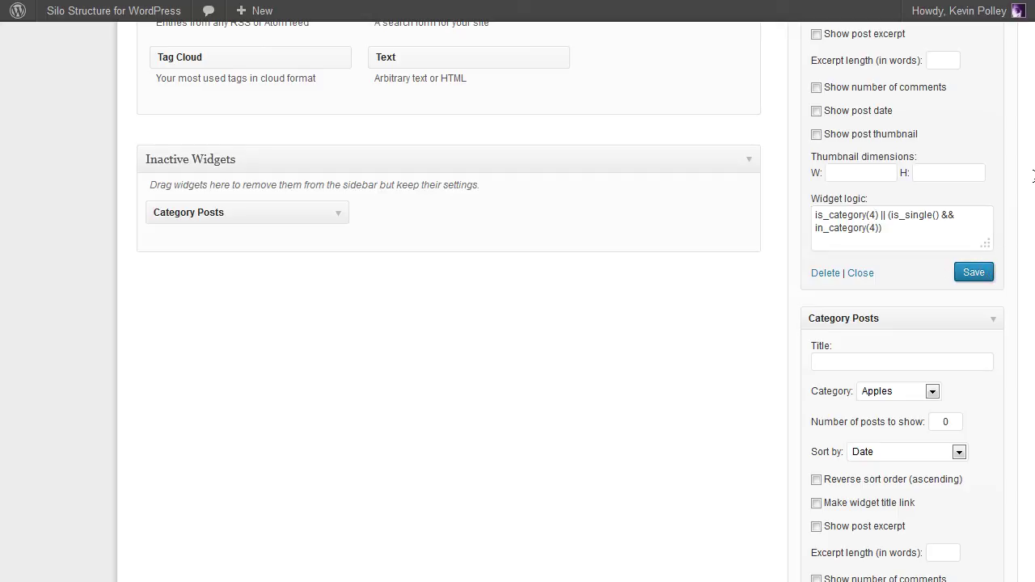
Visit the site's Banana page and open Banana Republic Fruits Are Healthy from its bottom post list to check the post's sidebar.
{"action": "scroll", "coordinate": [980, 269], "scroll_direction": "up", "scroll_amount": 5}
{"action": "scroll", "coordinate": [518, 299], "scroll_direction": "up", "scroll_amount": 1}
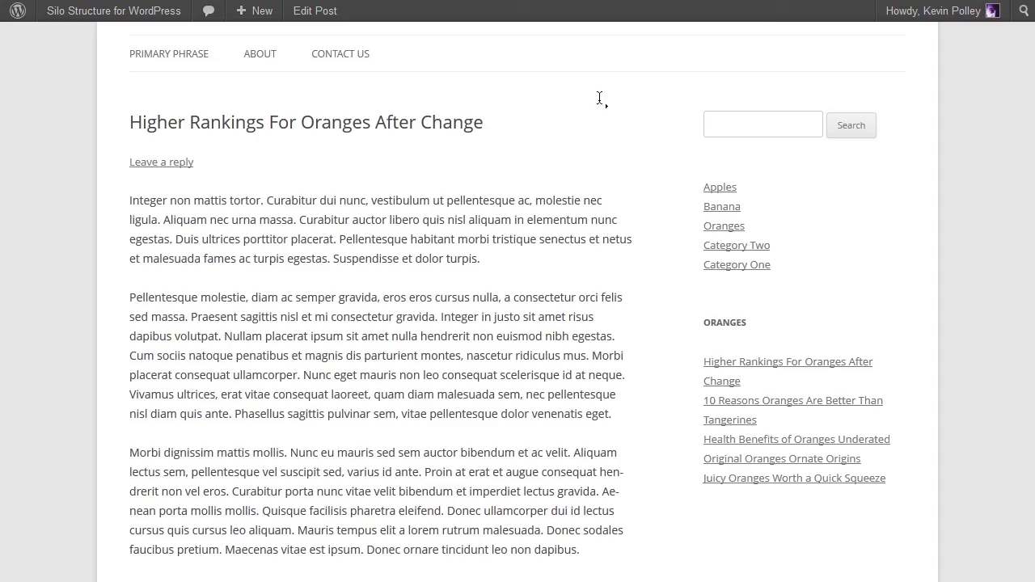
{"action": "left_click", "coordinate": [712, 203]}
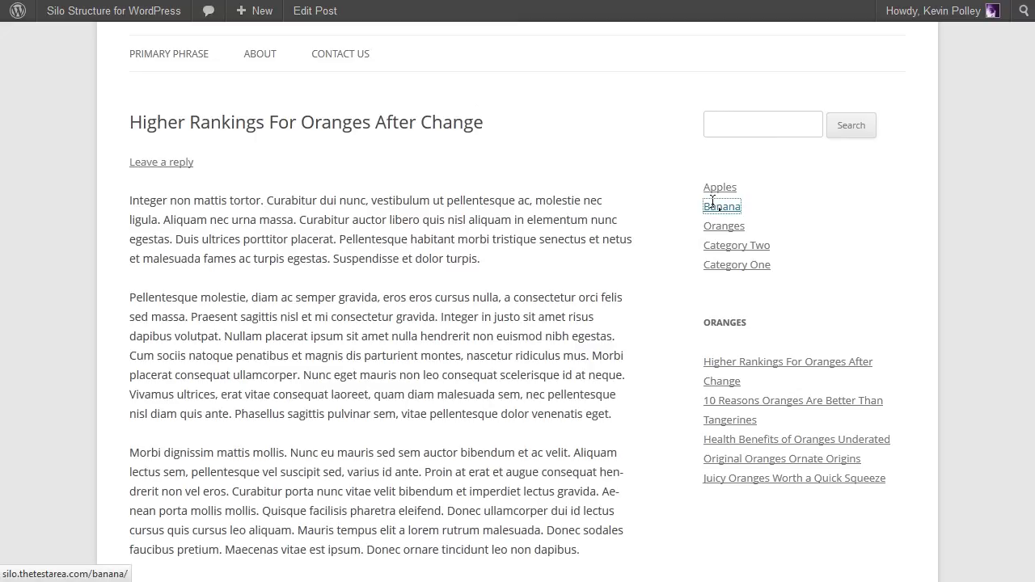
{"action": "scroll", "coordinate": [582, 261], "scroll_direction": "down", "scroll_amount": 4}
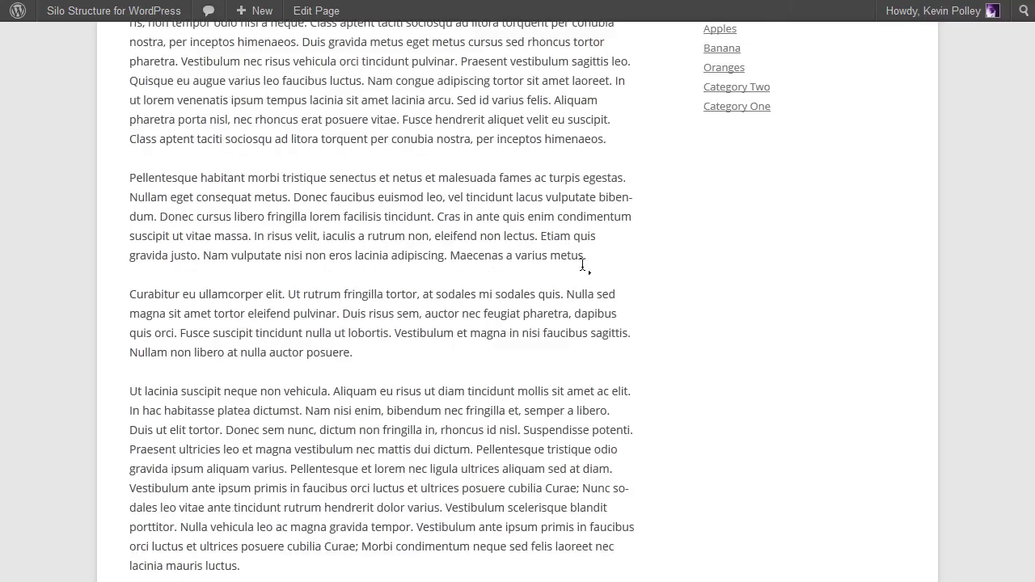
{"action": "scroll", "coordinate": [578, 271], "scroll_direction": "down", "scroll_amount": 6}
{"action": "scroll", "coordinate": [541, 279], "scroll_direction": "up", "scroll_amount": 4}
{"action": "scroll", "coordinate": [541, 267], "scroll_direction": "down", "scroll_amount": 4}
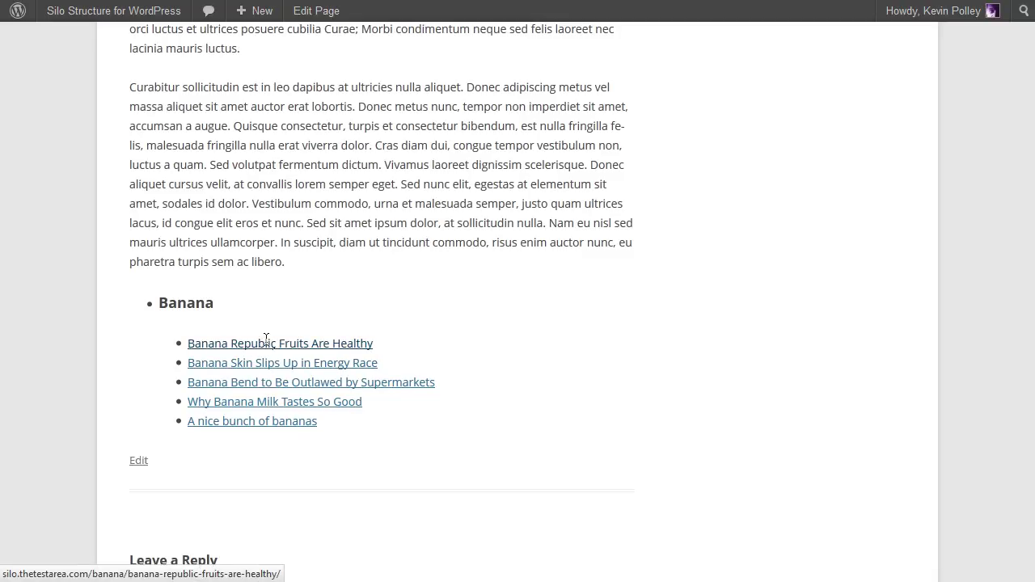
{"action": "left_click", "coordinate": [266, 343]}
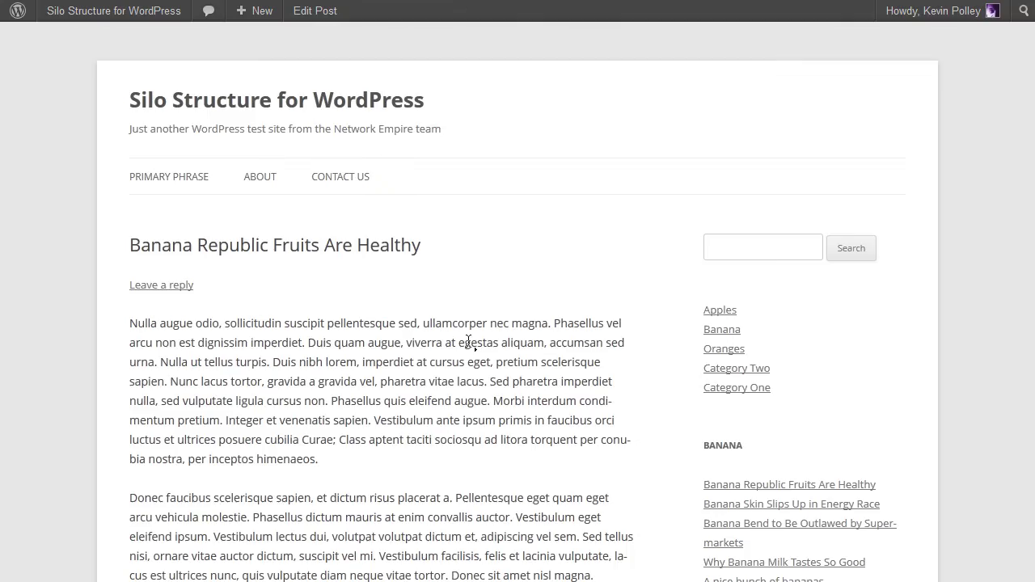
{"action": "scroll", "coordinate": [474, 347], "scroll_direction": "down", "scroll_amount": 3}
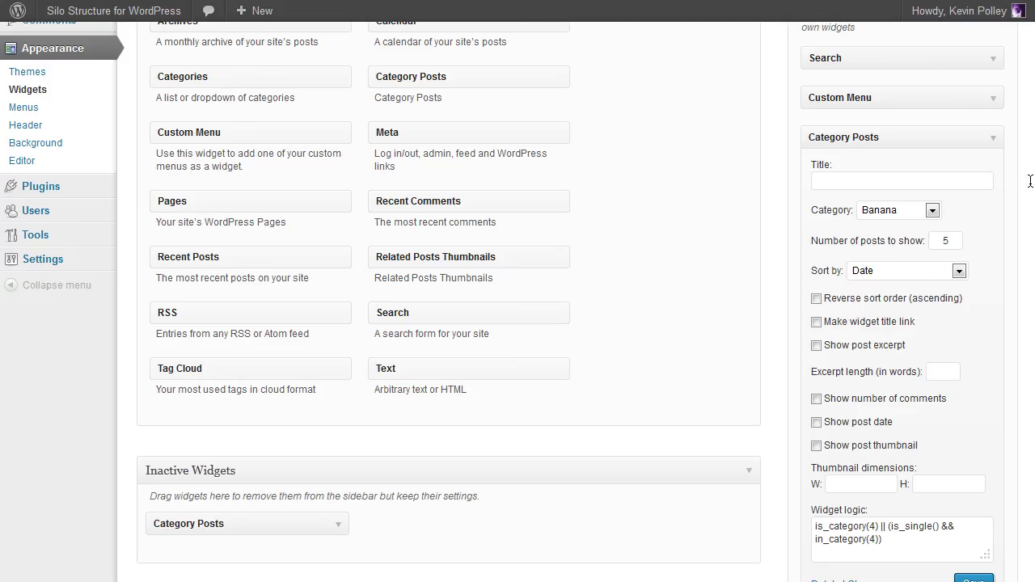
Return to the widgets admin page and review the Banana and Apples Category Posts widgets in the Main Sidebar.
{"action": "scroll", "coordinate": [989, 146], "scroll_direction": "up", "scroll_amount": 2}
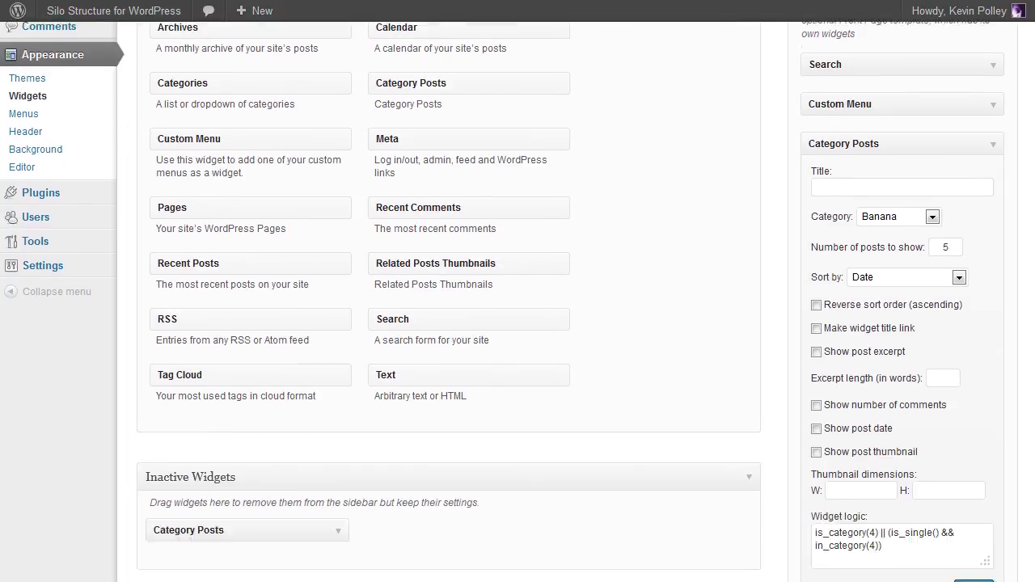
{"action": "scroll", "coordinate": [988, 145], "scroll_direction": "down", "scroll_amount": 3}
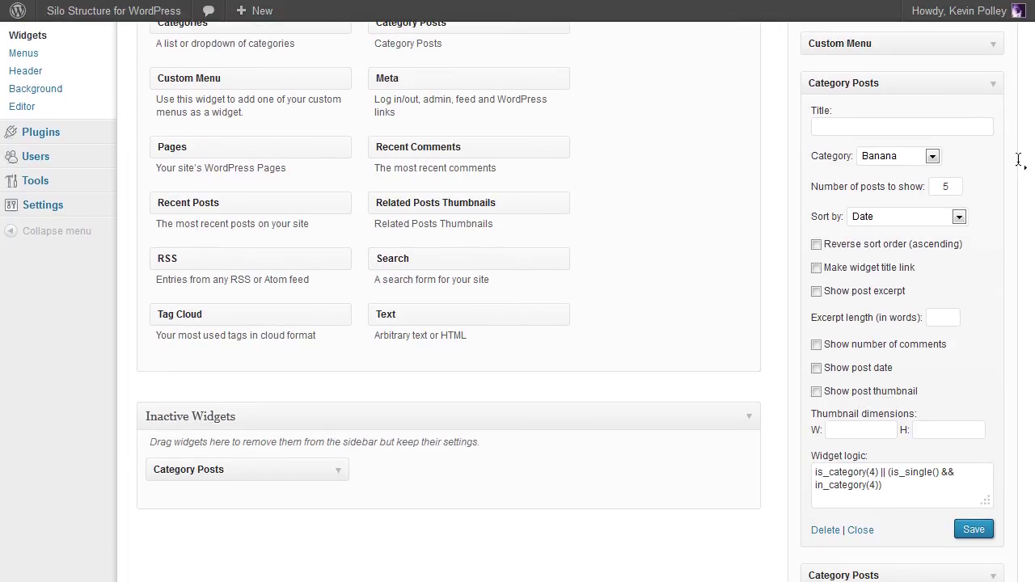
{"action": "scroll", "coordinate": [570, 300], "scroll_direction": "down", "scroll_amount": 4}
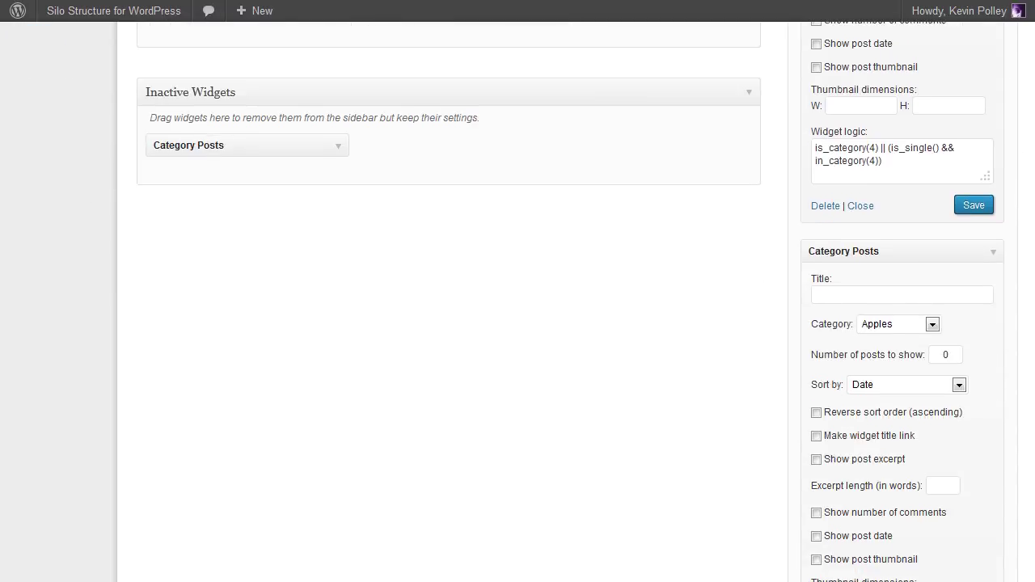
{"action": "scroll", "coordinate": [570, 301], "scroll_direction": "up", "scroll_amount": 4}
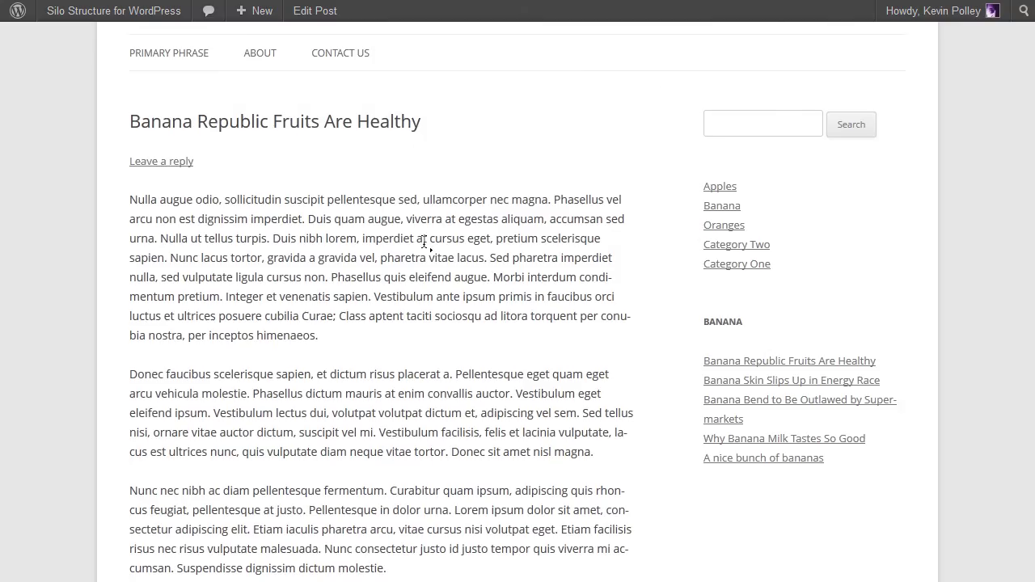
Go back to the Banana Republic Fruits Are Healthy post and examine its related posts and the Banana list in its sidebar.
{"action": "scroll", "coordinate": [333, 331], "scroll_direction": "down", "scroll_amount": 3}
{"action": "scroll", "coordinate": [333, 331], "scroll_direction": "down", "scroll_amount": 5}
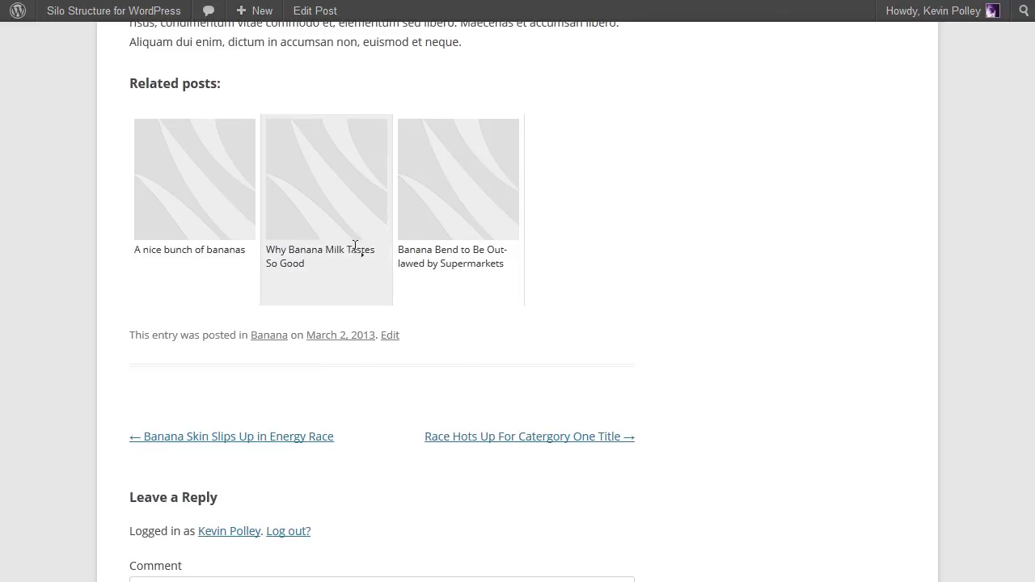
{"action": "scroll", "coordinate": [570, 295], "scroll_direction": "up", "scroll_amount": 5}
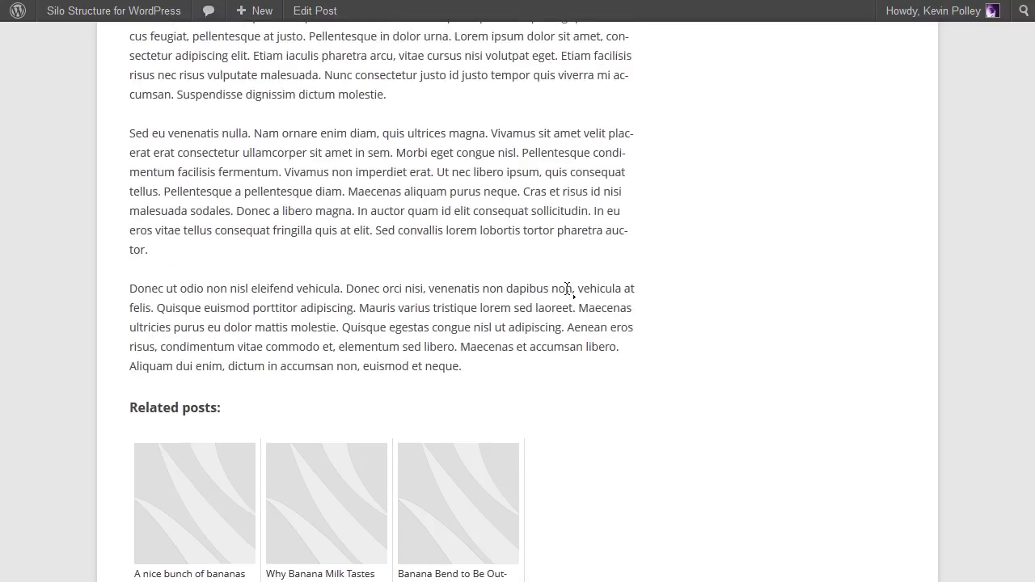
{"action": "scroll", "coordinate": [574, 467], "scroll_direction": "up", "scroll_amount": 3}
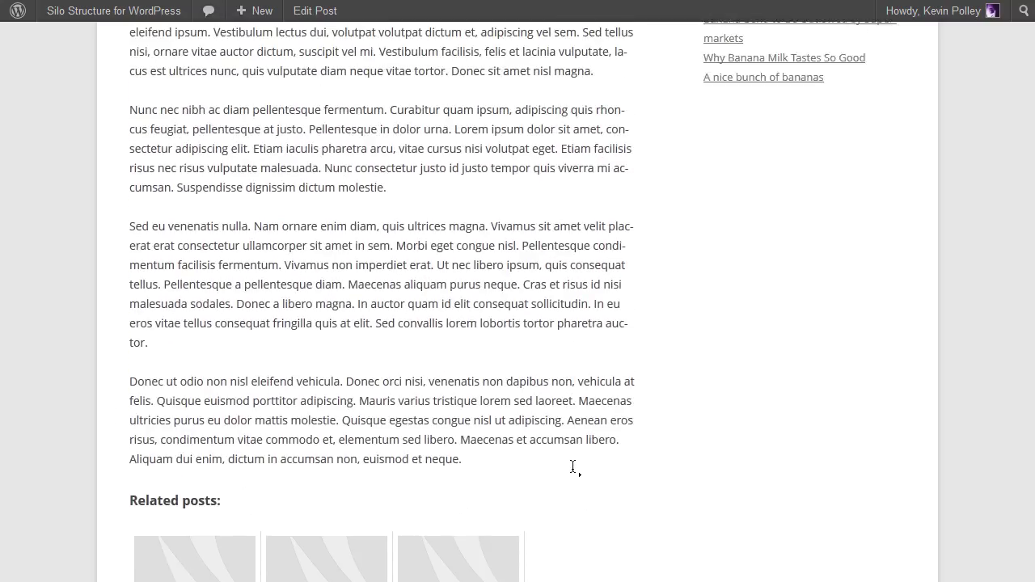
{"action": "scroll", "coordinate": [487, 441], "scroll_direction": "up", "scroll_amount": 2}
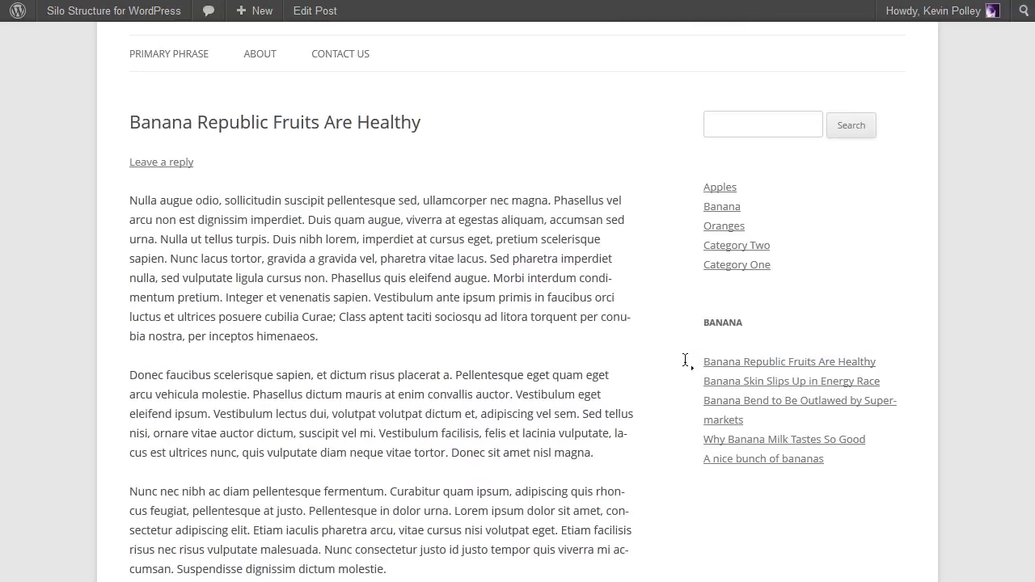
{"action": "scroll", "coordinate": [583, 341], "scroll_direction": "up", "scroll_amount": 2}
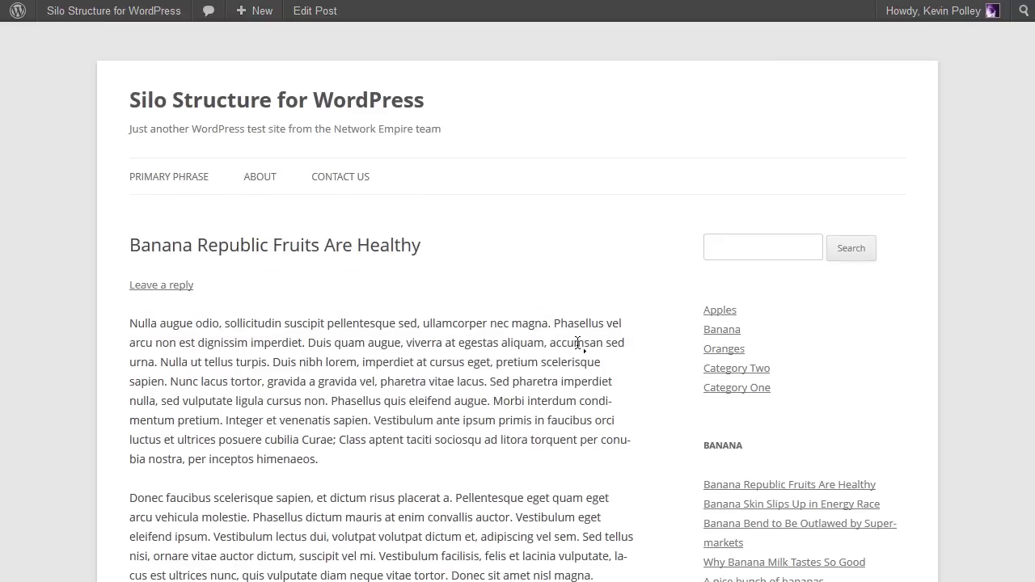